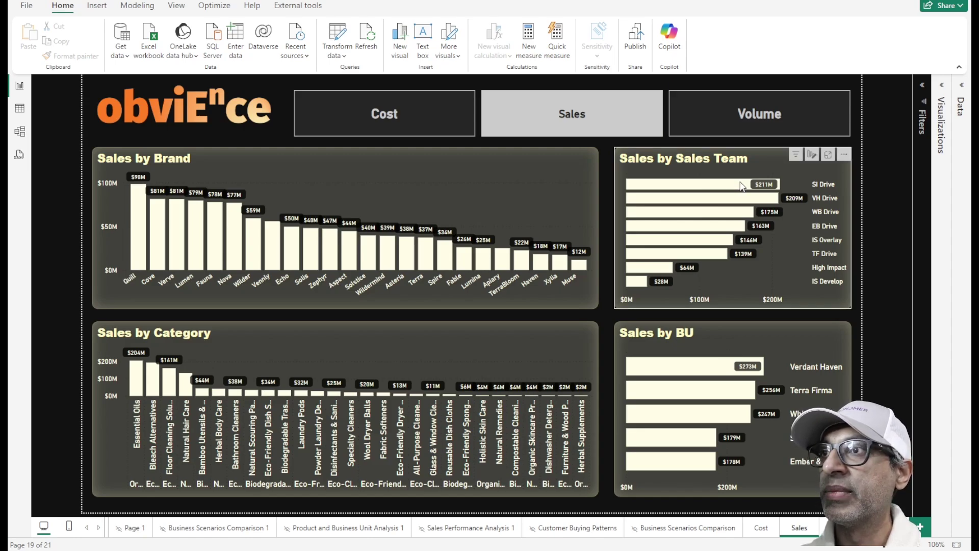
Switch to the Cost page showing the Cost by Brand, Sales Team, Category and BU charts
left_click(357, 134)
Move from the Cost page to the Volume page with its volume-by-brand, team, category and BU charts
left_click(365, 134, "ctrl")
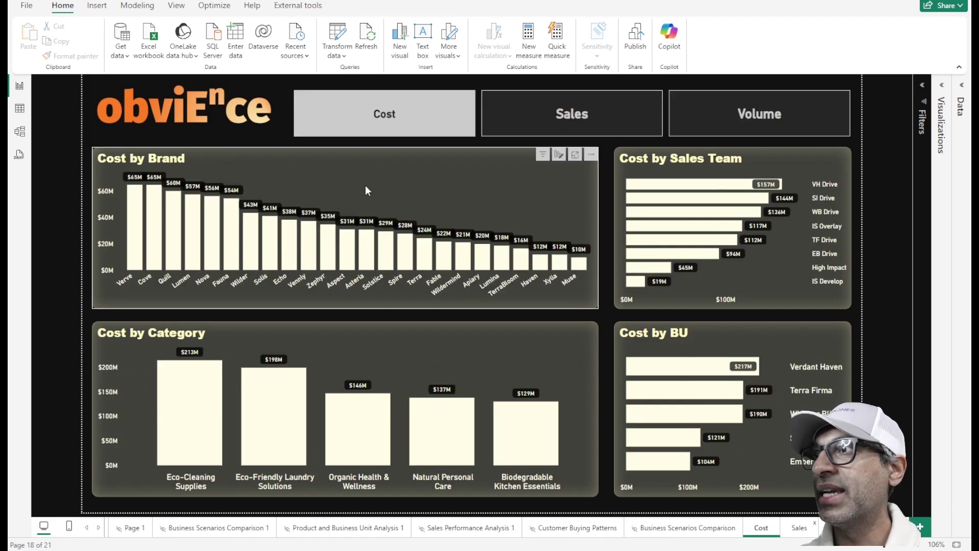
left_click(745, 114, "ctrl")
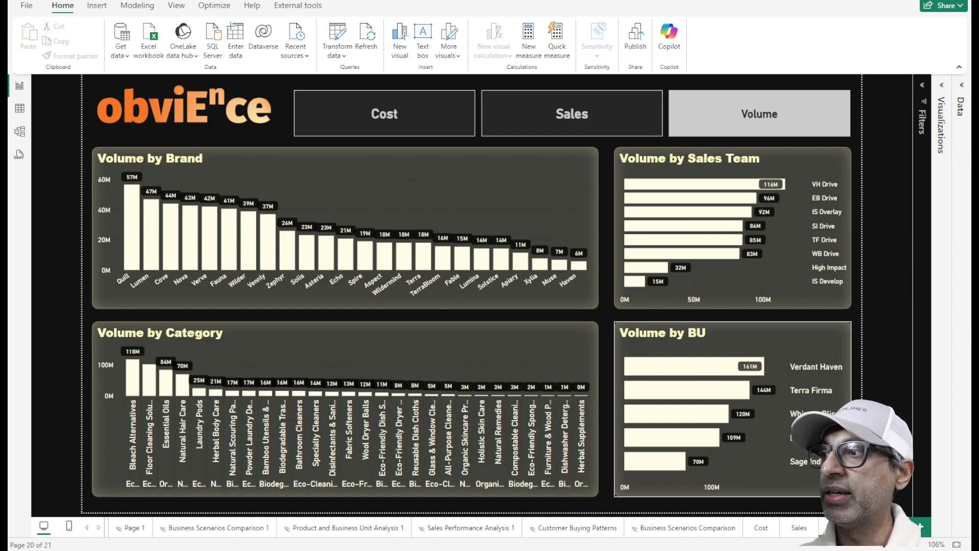
Go to the blank last report page and look at the New parameter choices
key("ctrl+Page_Down")
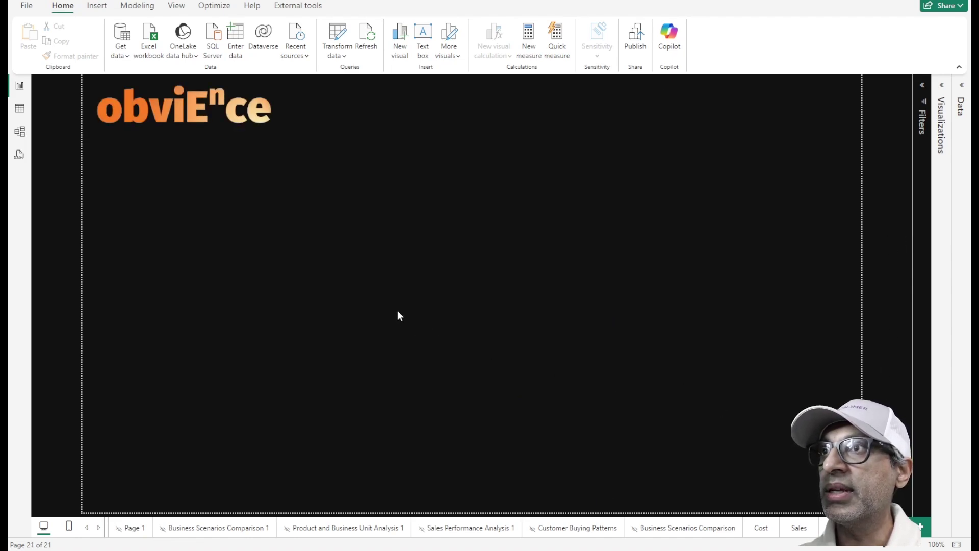
left_click(137, 7)
left_click(284, 46)
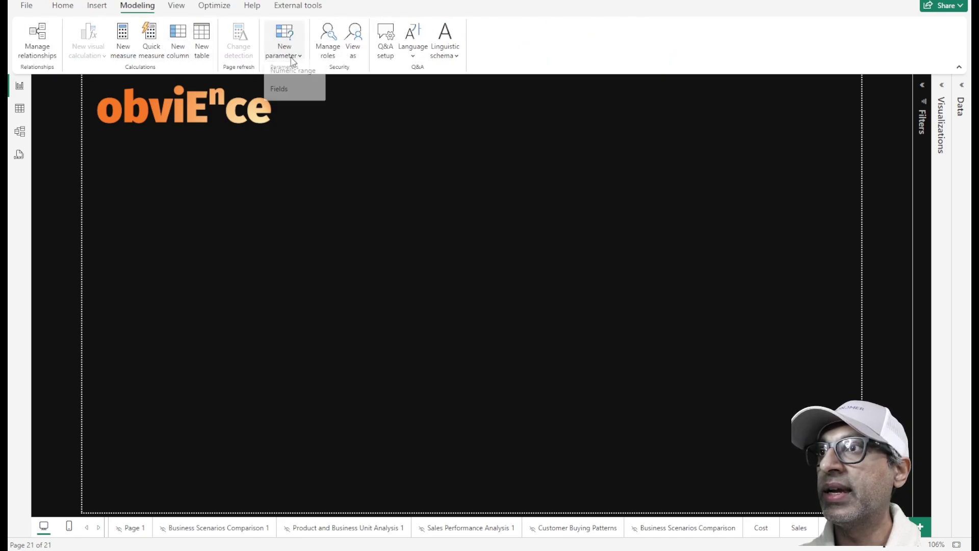
left_click(332, 180)
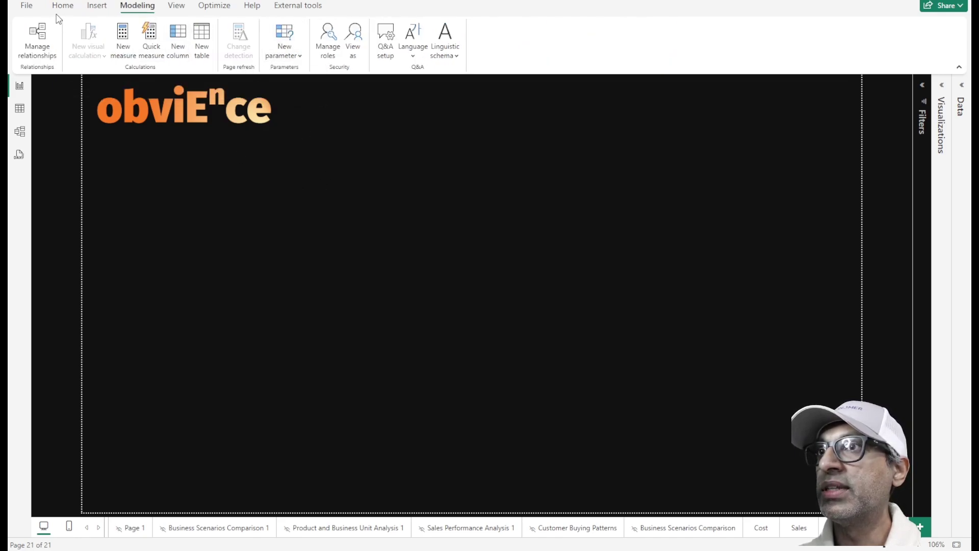
Enable the Field parameters preview feature in Options
left_click(27, 9)
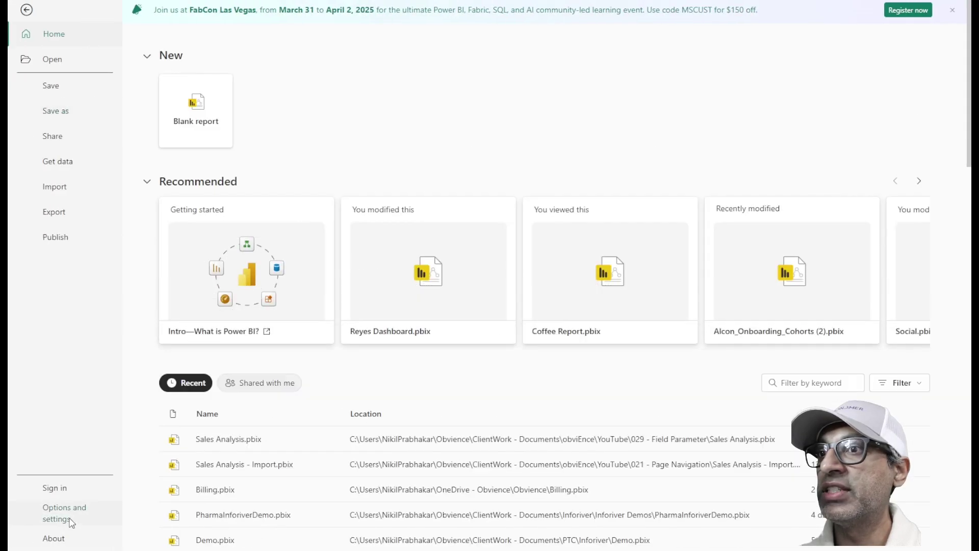
left_click(72, 512)
left_click(186, 78)
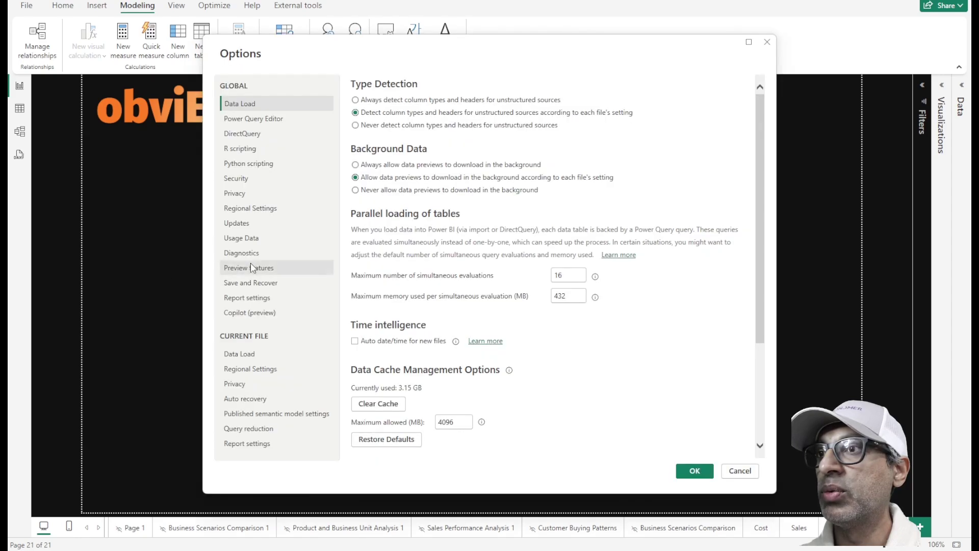
left_click(252, 269)
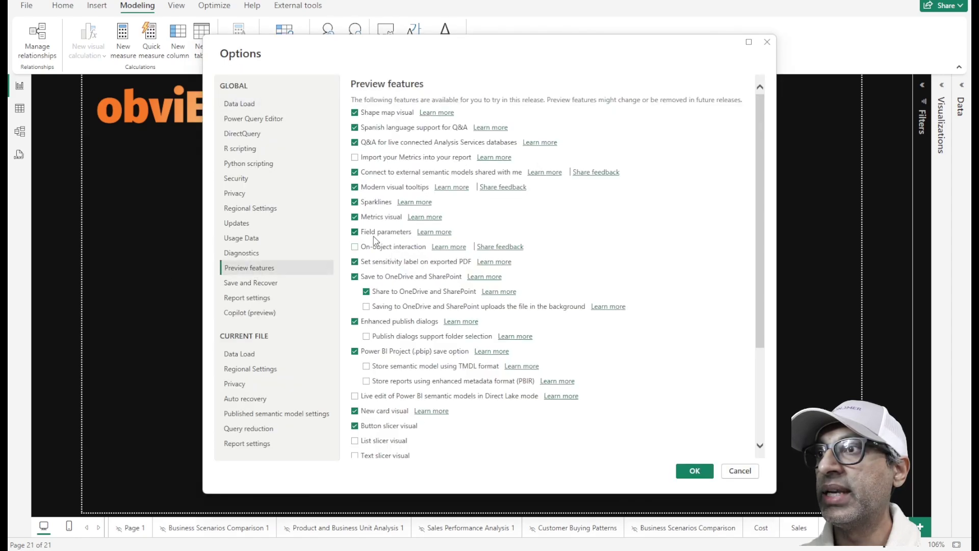
left_click(695, 471)
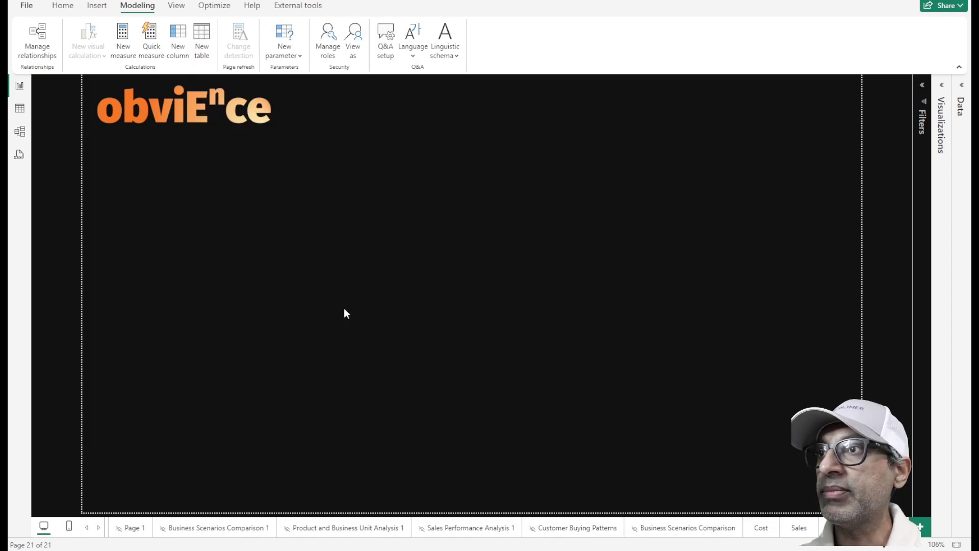
Start a new fields parameter named KPI and add the Costs measure
left_click(299, 54)
left_click(298, 95)
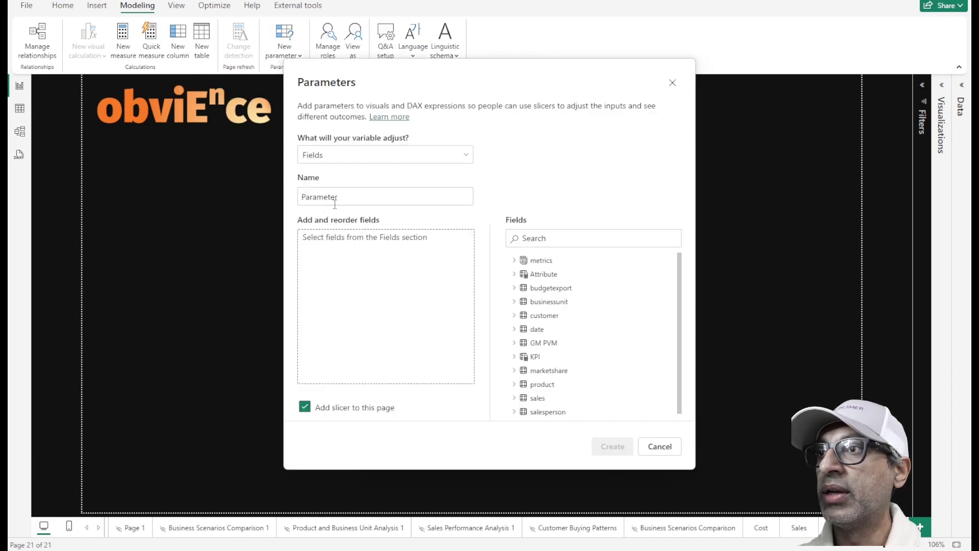
type("KP")
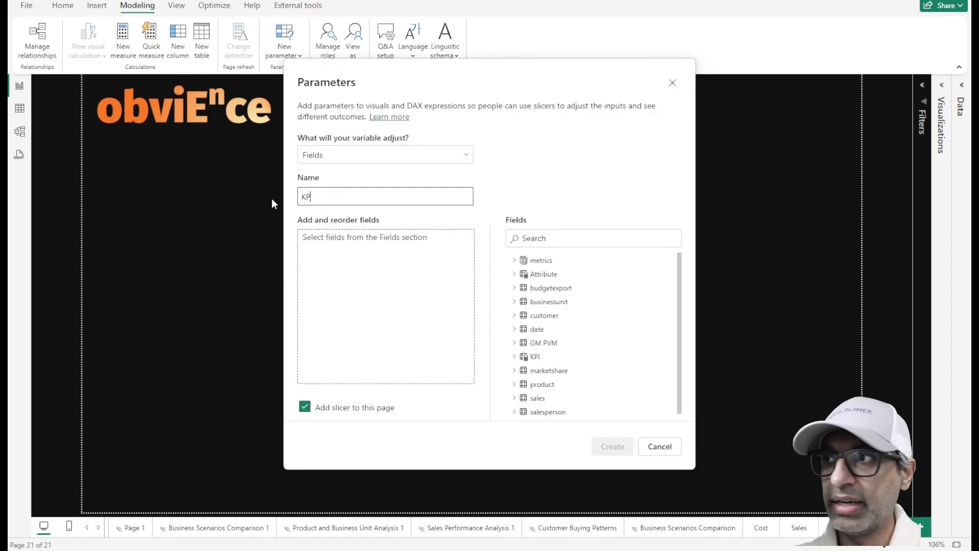
type("I")
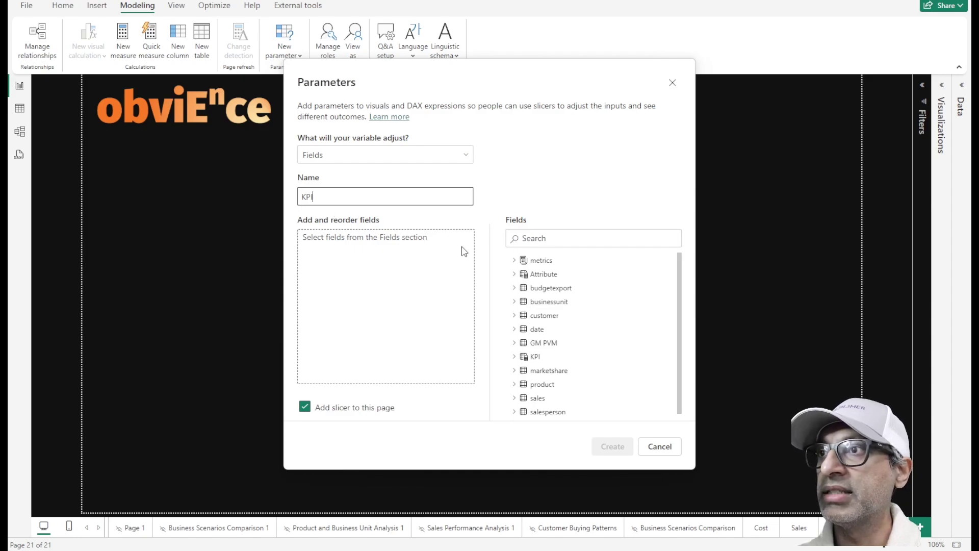
left_click(515, 260)
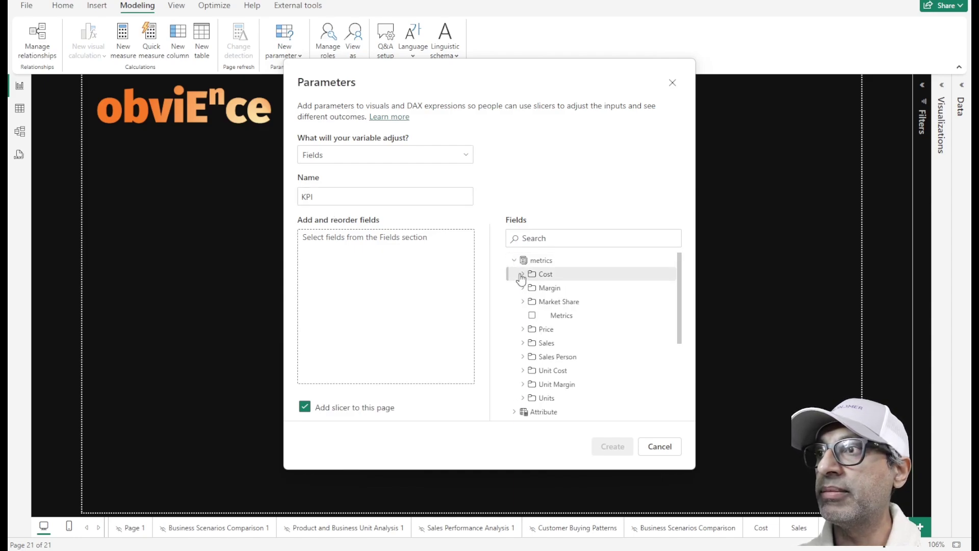
left_click(524, 274)
left_click_drag(561, 288, 375, 279)
Add the Sales and Units measures, then create the KPI parameter with its slicer
left_click(524, 271)
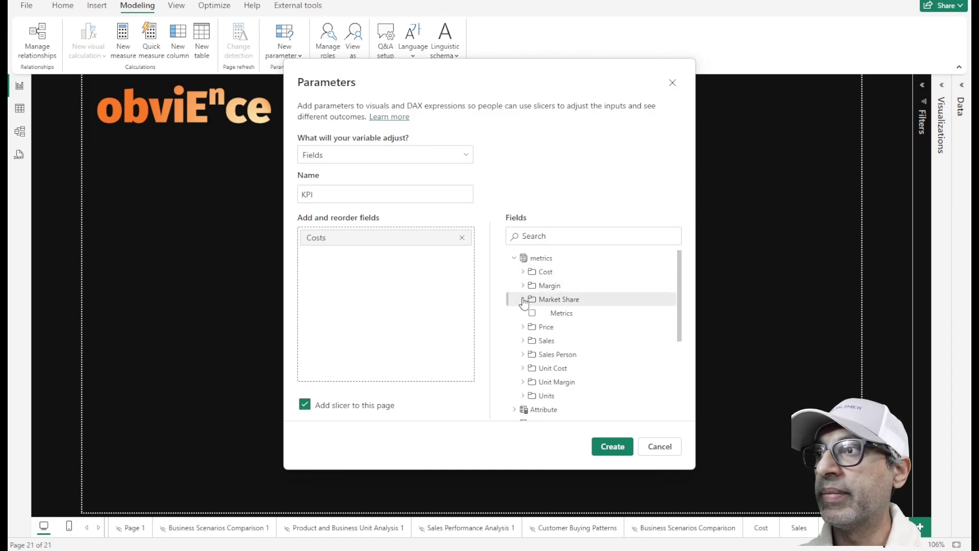
left_click(524, 340)
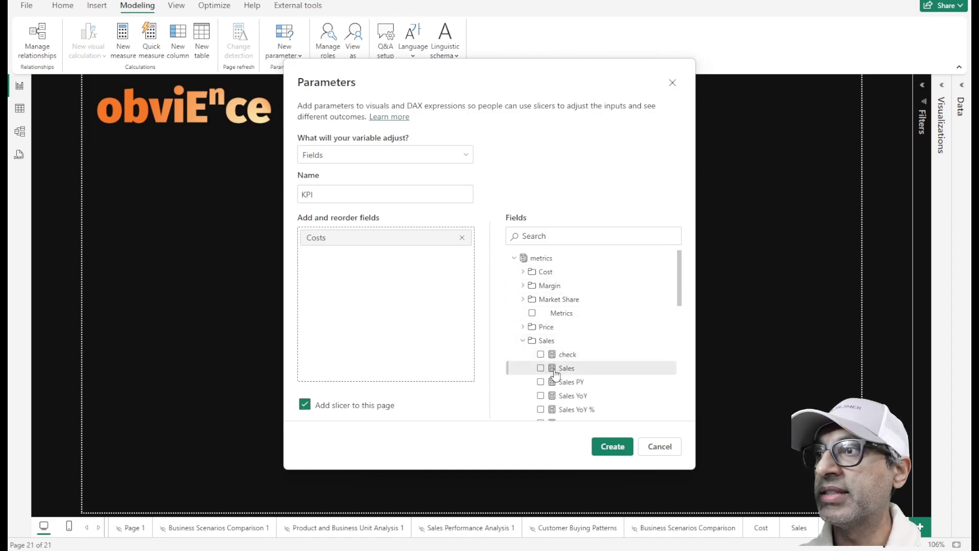
left_click_drag(559, 368, 388, 282)
left_click(523, 340)
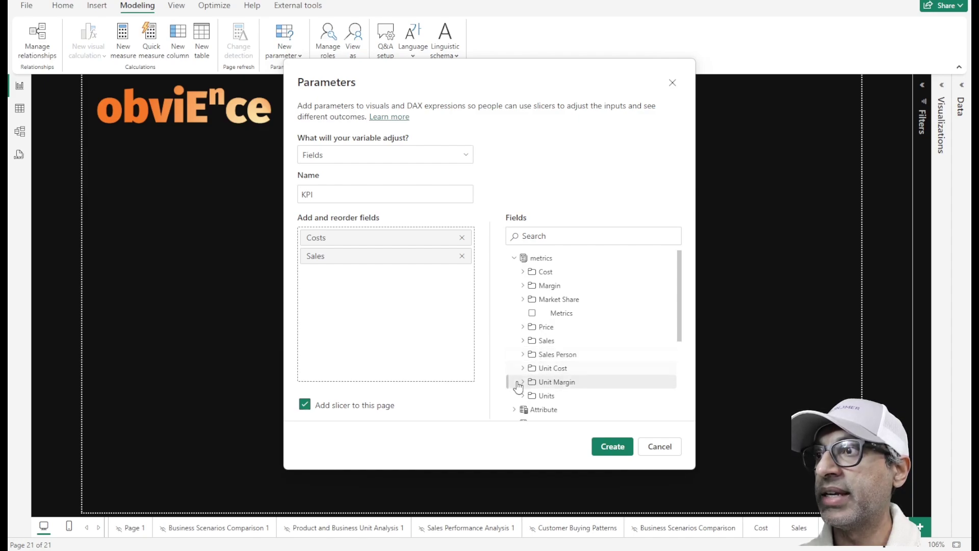
left_click(524, 395)
scroll(536, 394, "down", 1)
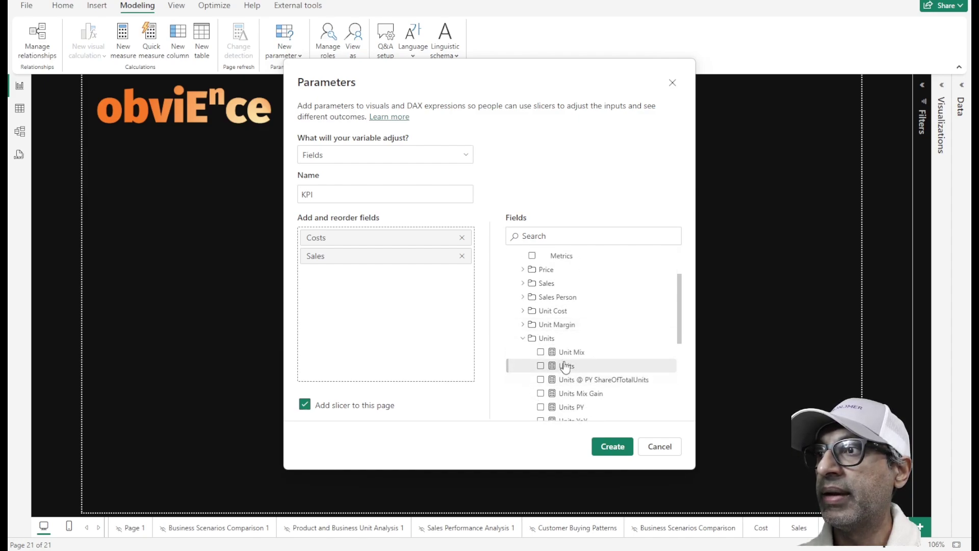
left_click_drag(564, 366, 418, 330)
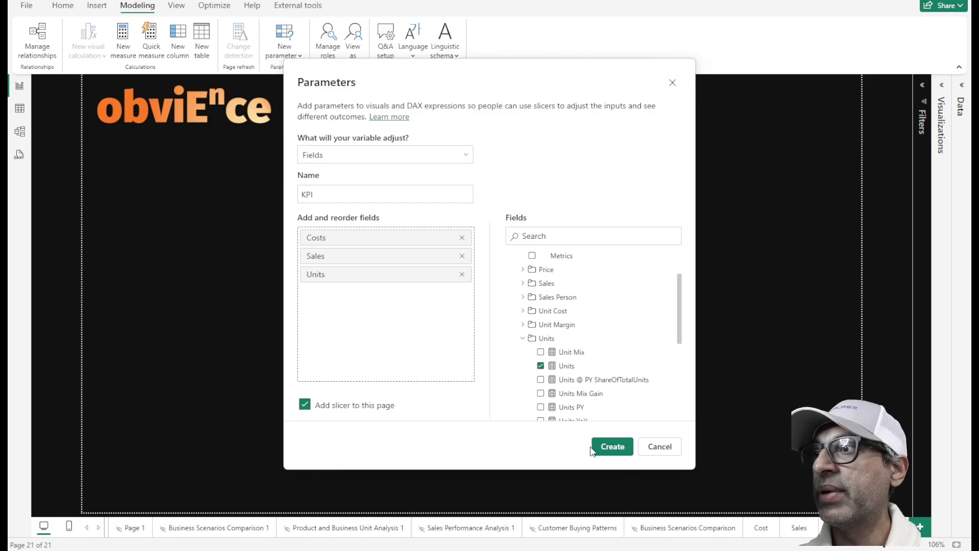
left_click(611, 447)
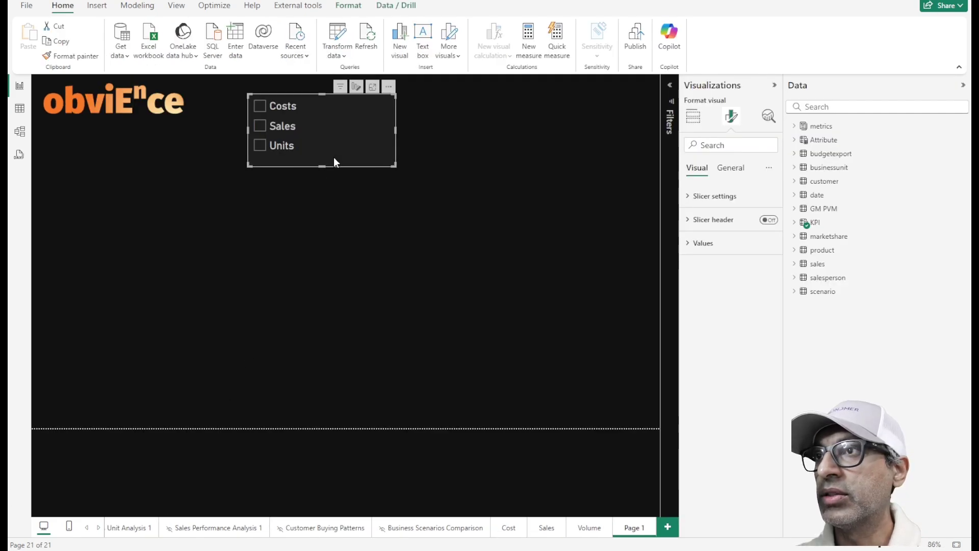
Build an enlarged table of BusinessUnitName and add the KPI field parameter to it
left_click(274, 252)
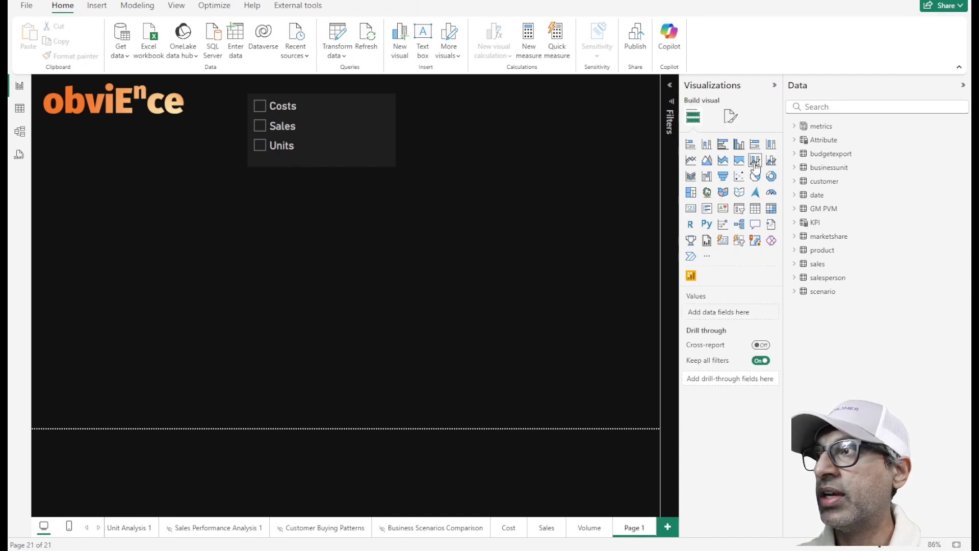
left_click(796, 168)
left_click(812, 194)
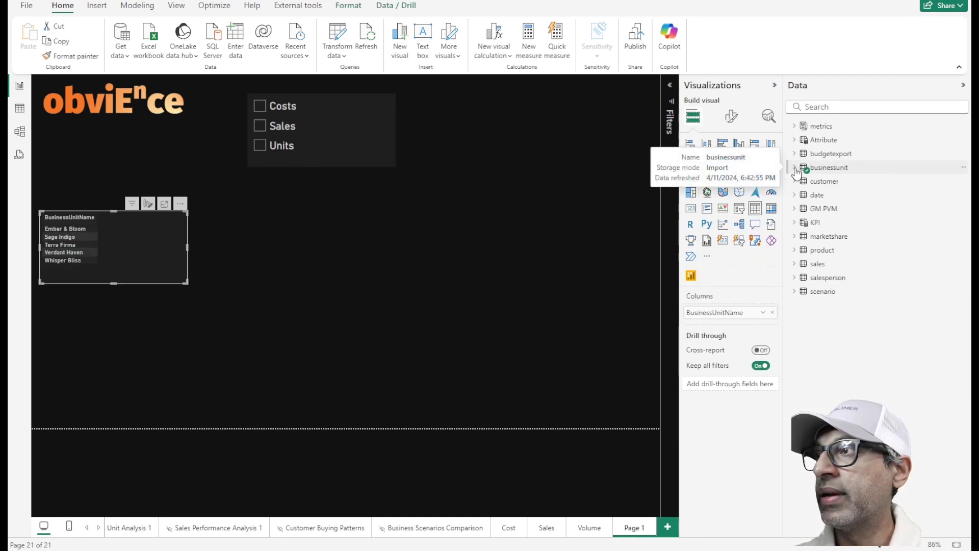
left_click(795, 167)
left_click_drag(187, 282, 257, 320)
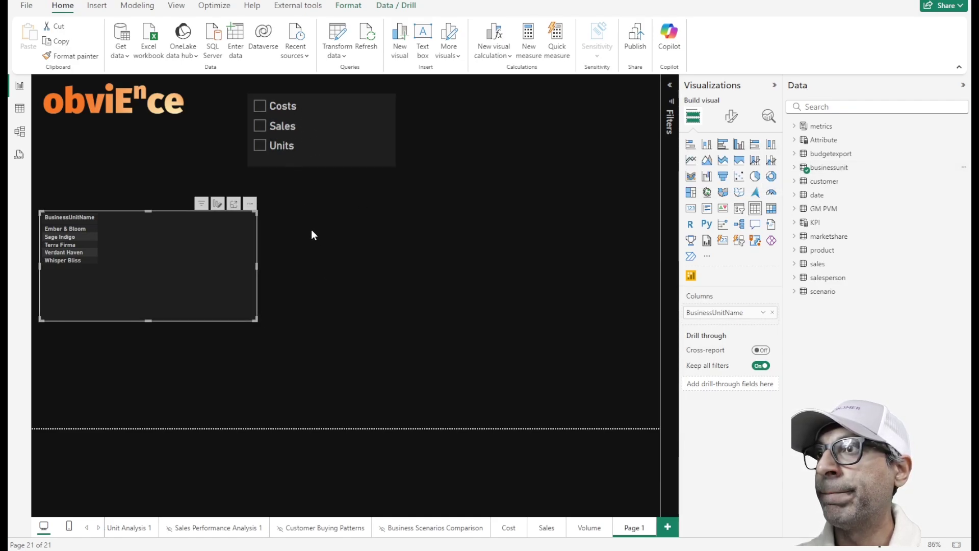
left_click(797, 226)
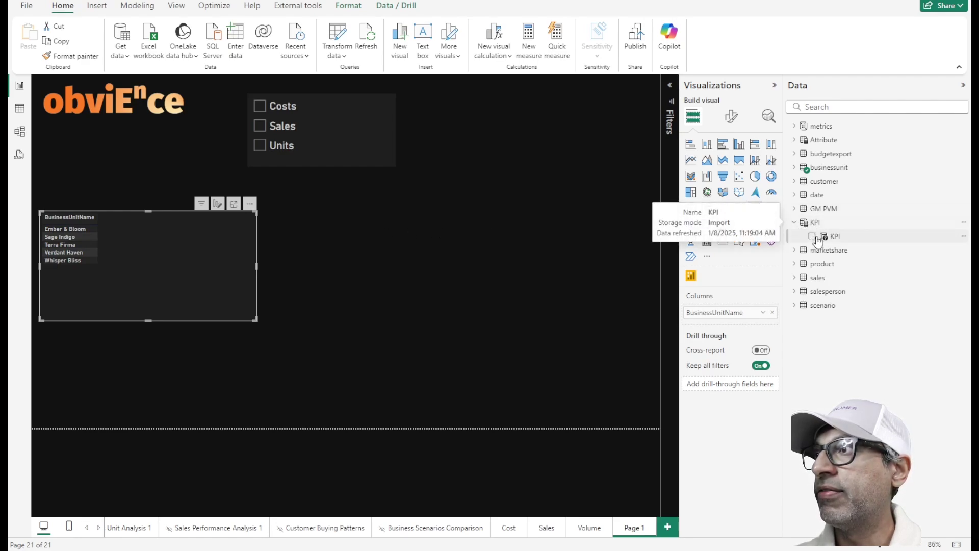
left_click(812, 236)
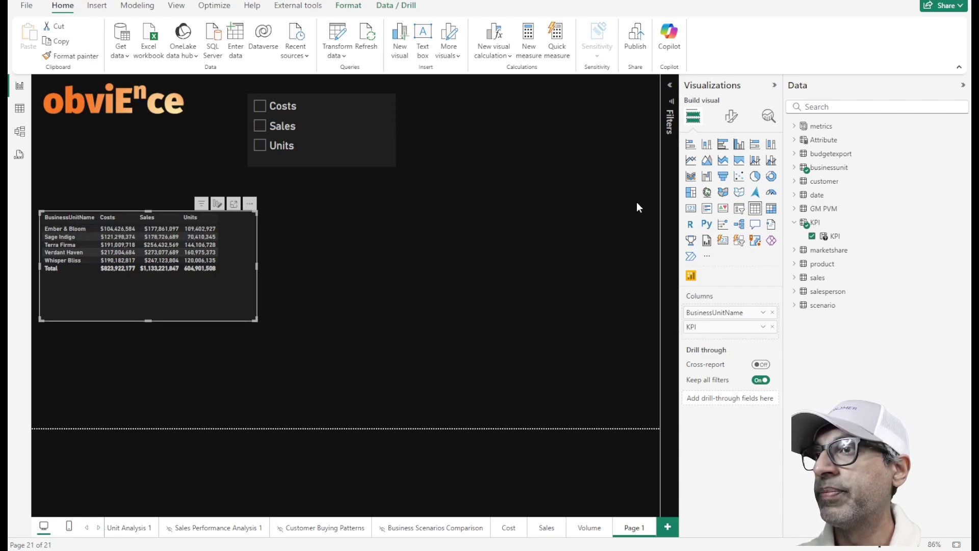
Convert the table to a column chart and move KPI from Legend to the Y-axis
left_click(739, 145)
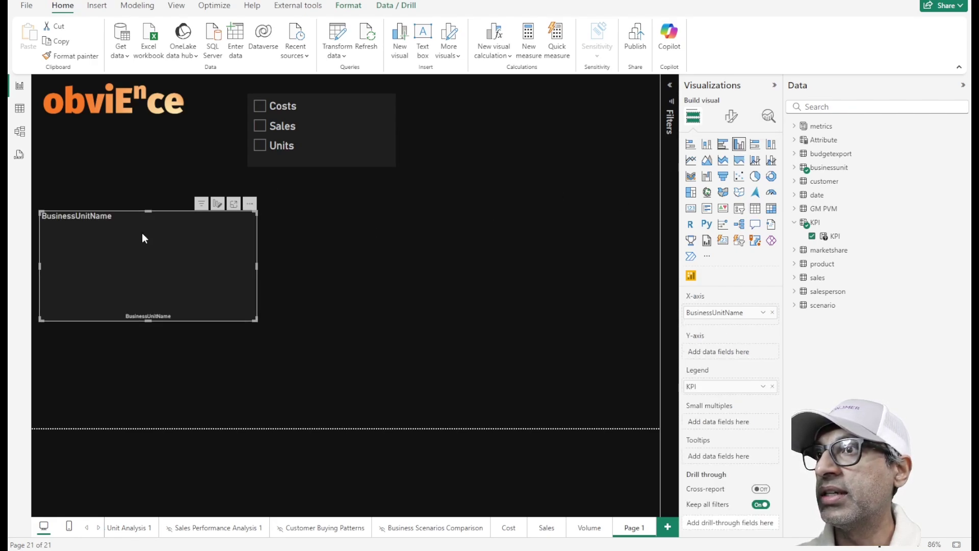
left_click_drag(253, 316, 434, 330)
left_click_drag(697, 391, 696, 351)
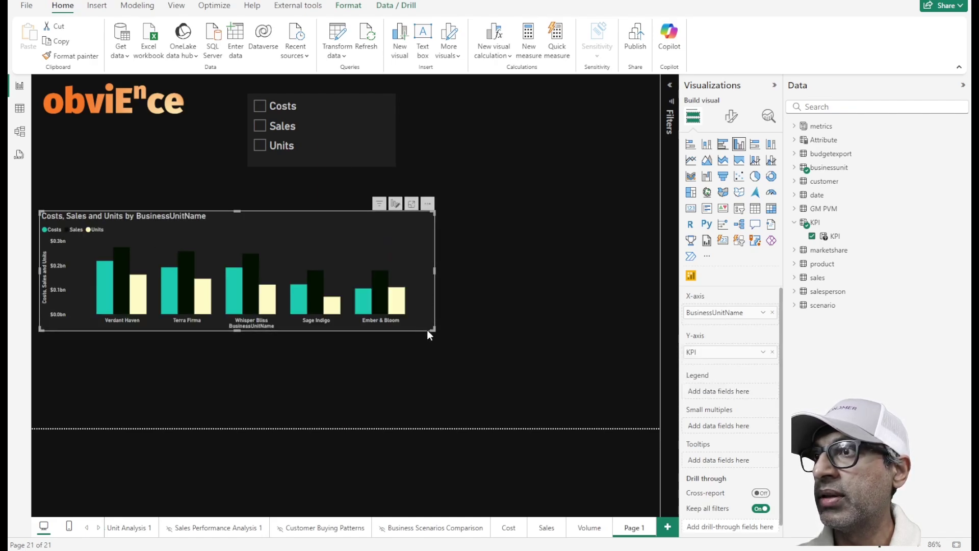
Enlarge the chart, open its Format visual options, and reposition it on the canvas
left_click_drag(433, 330, 523, 368)
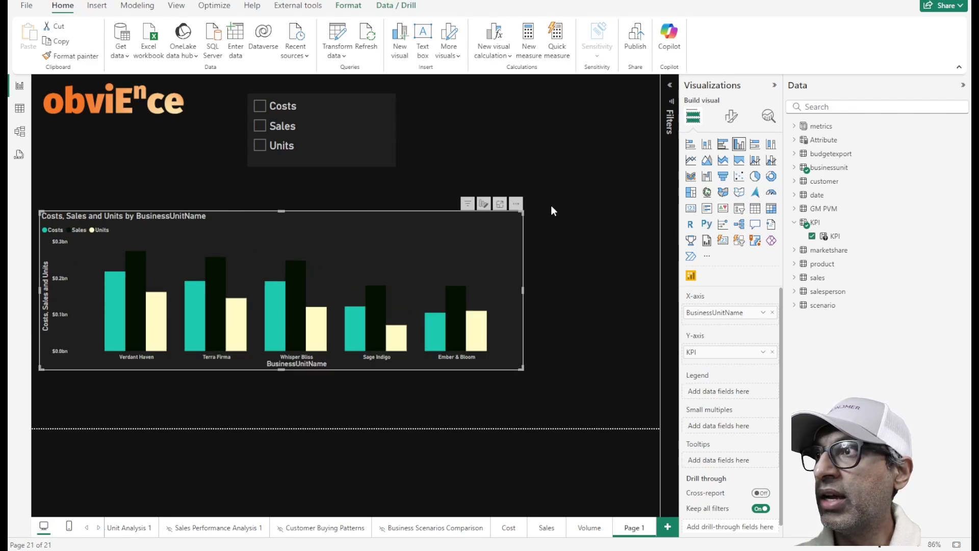
mouse_move(137, 323)
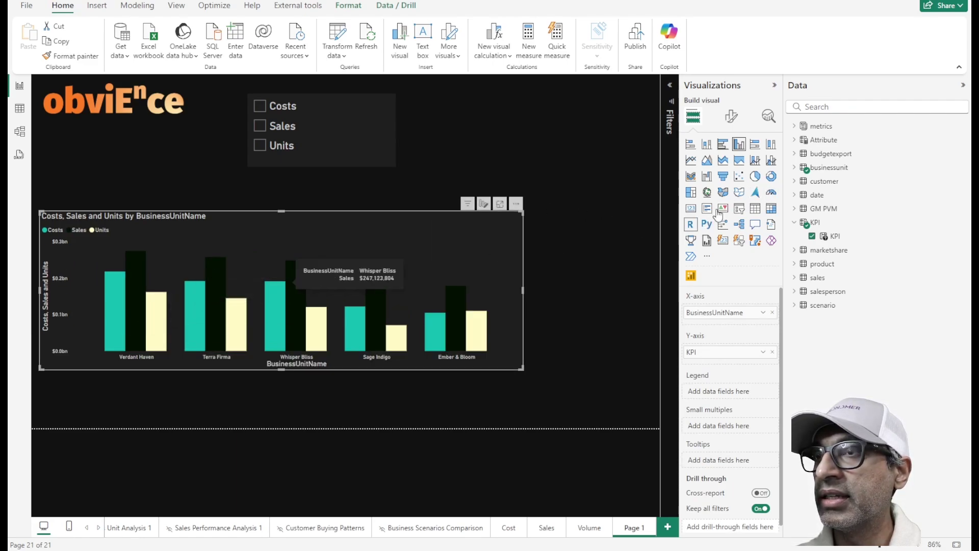
left_click(732, 117)
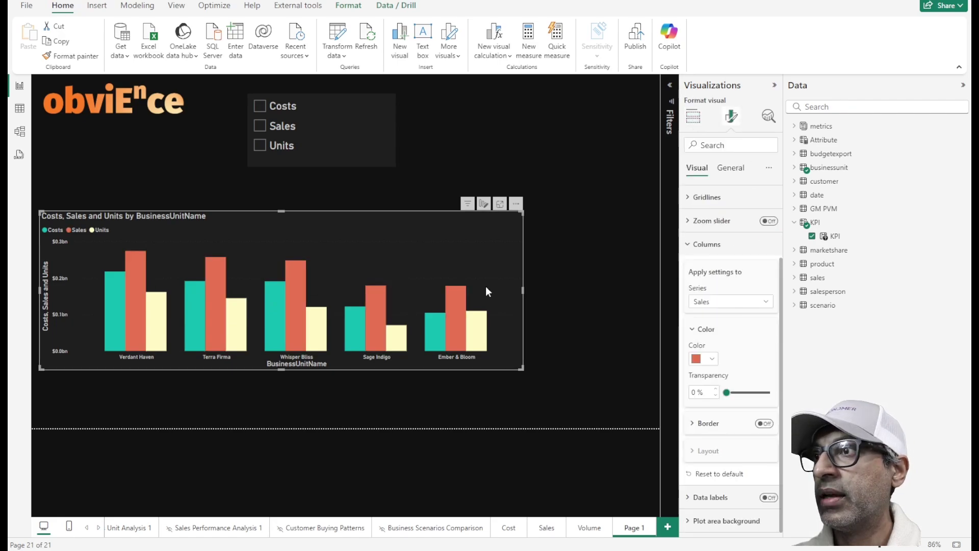
left_click_drag(485, 271, 516, 271)
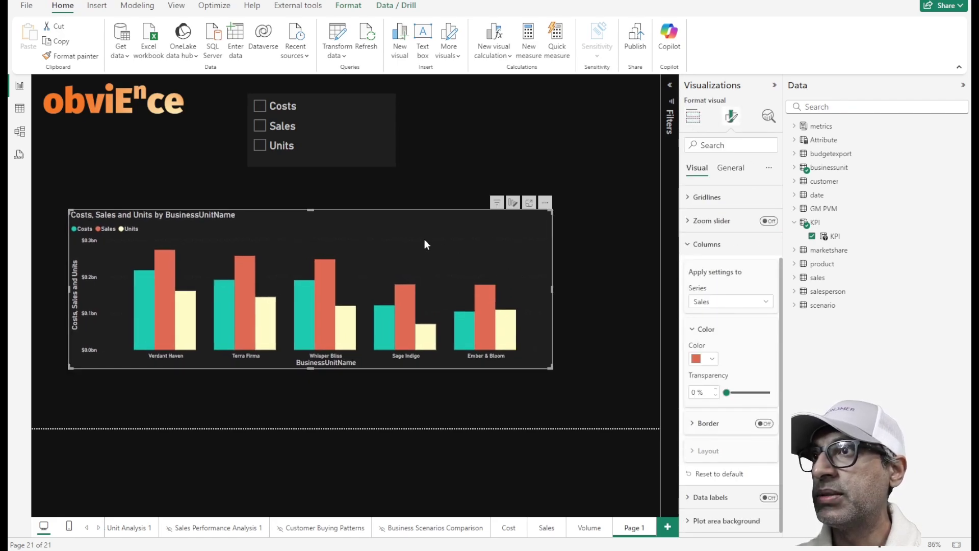
left_click_drag(424, 247, 397, 261)
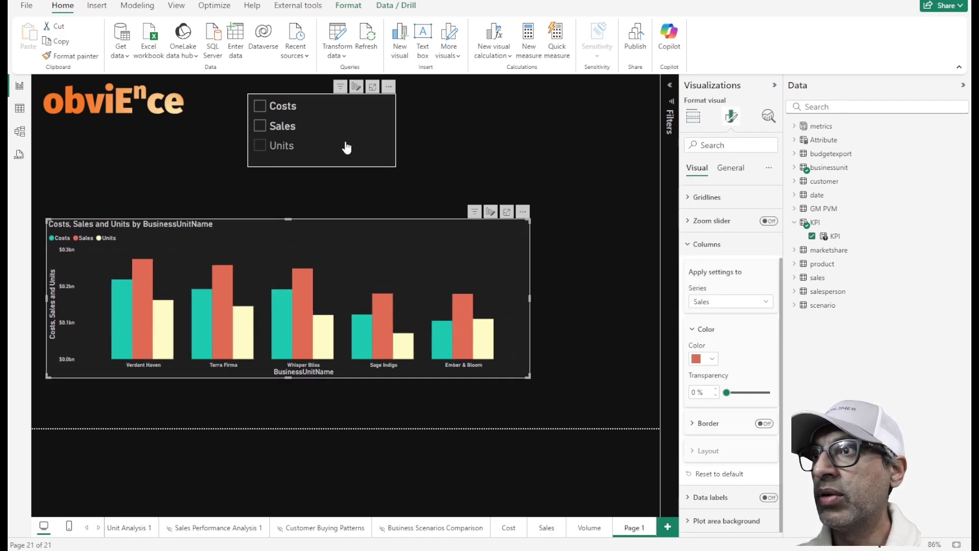
Test the KPI slicer by switching between Units, Sales and Costs, ending on Units
left_click(385, 148)
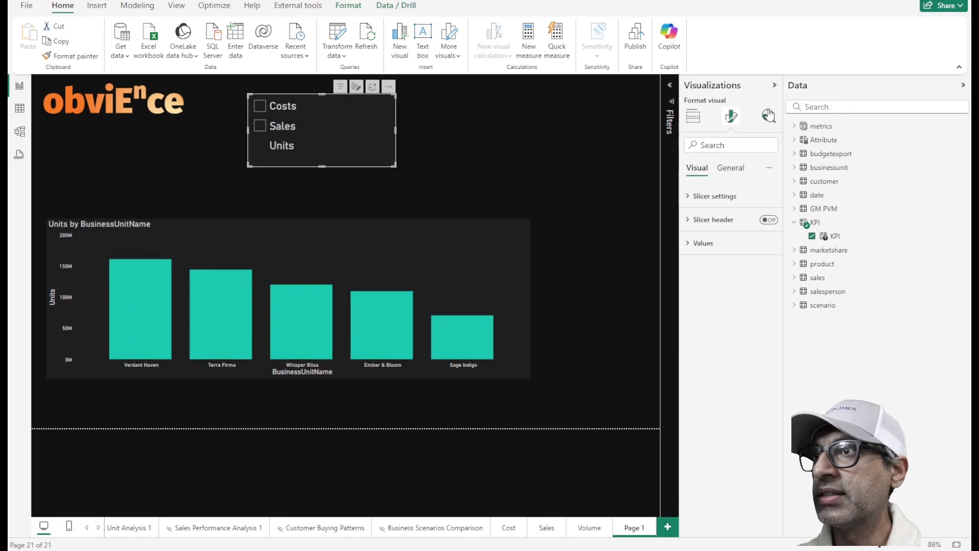
left_click(292, 132)
left_click(290, 109)
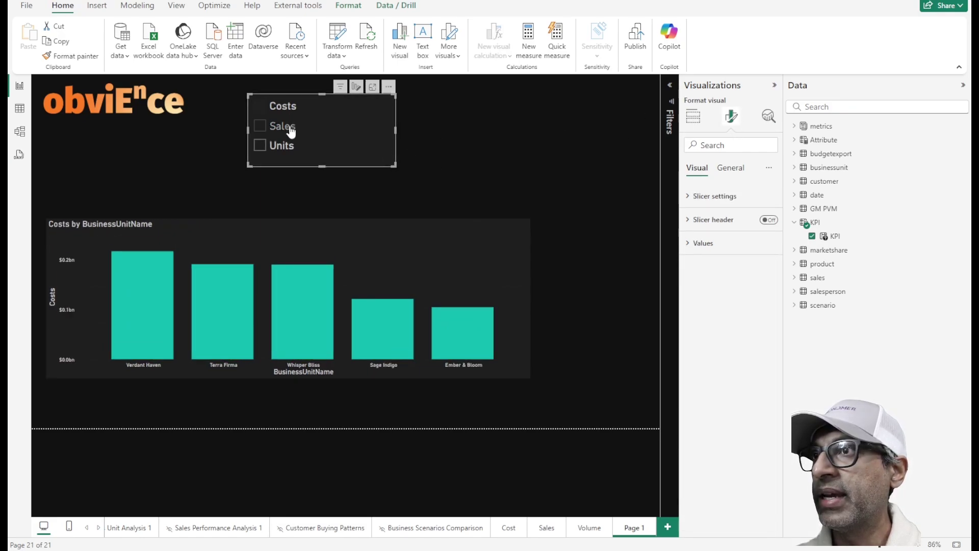
left_click(292, 132)
left_click(286, 147)
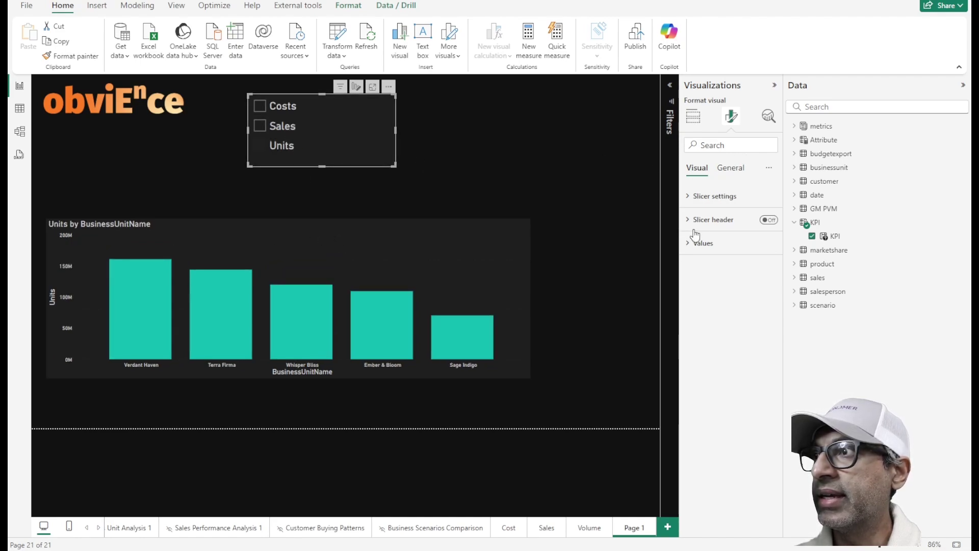
Set the KPI slicer's style to Tile in Slicer settings
left_click(692, 200)
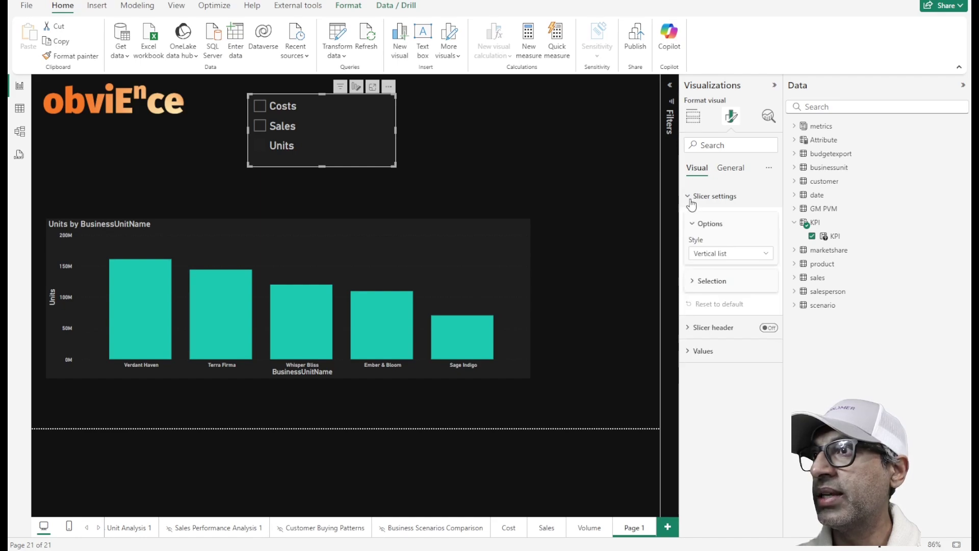
left_click(707, 256)
left_click(709, 281)
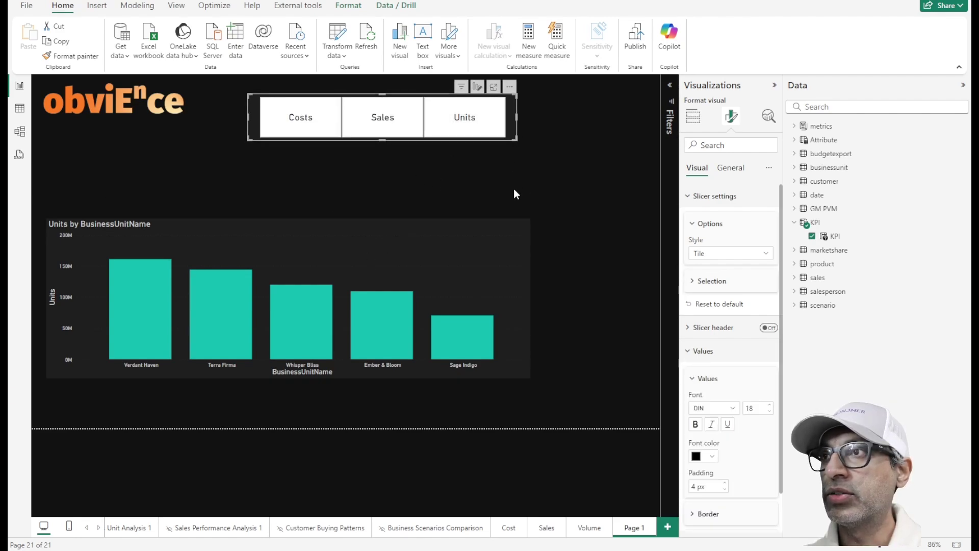
Test the Units, Sales and Costs tiles, leaving Costs selected
left_click(484, 133)
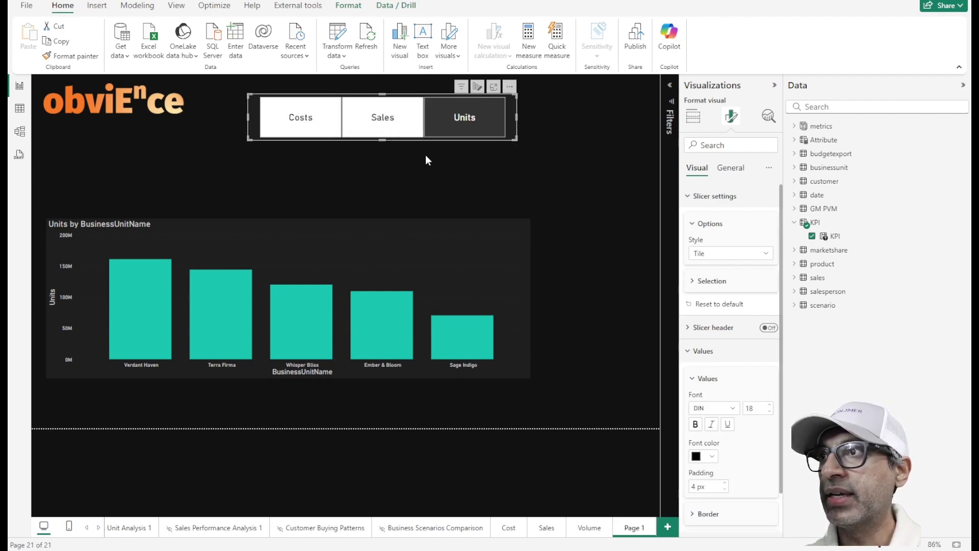
left_click(403, 128)
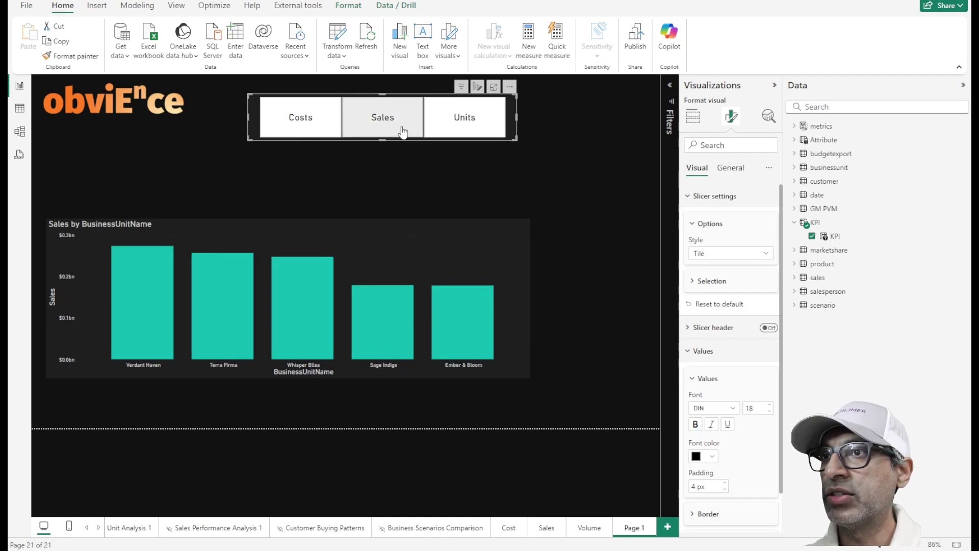
left_click(288, 129)
left_click(303, 129)
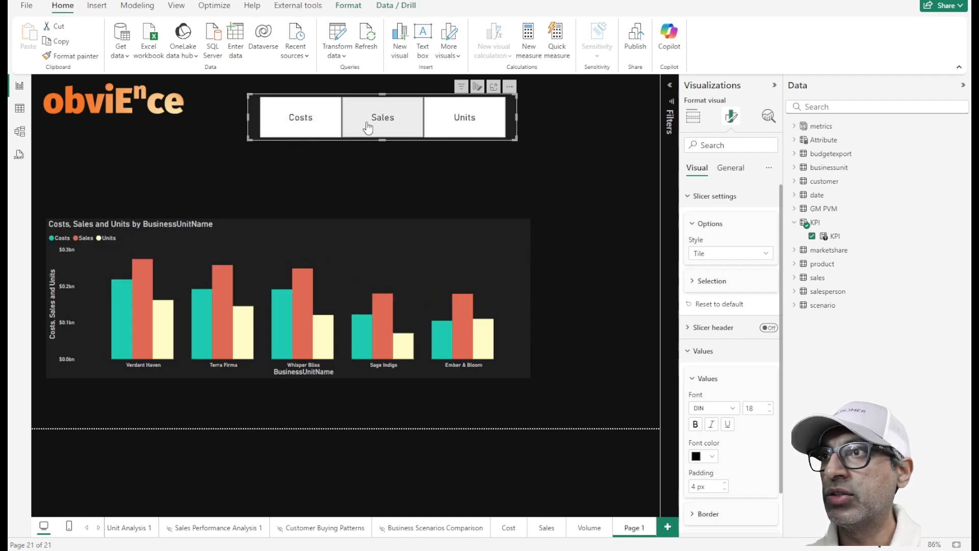
left_click(371, 127)
left_click(360, 127)
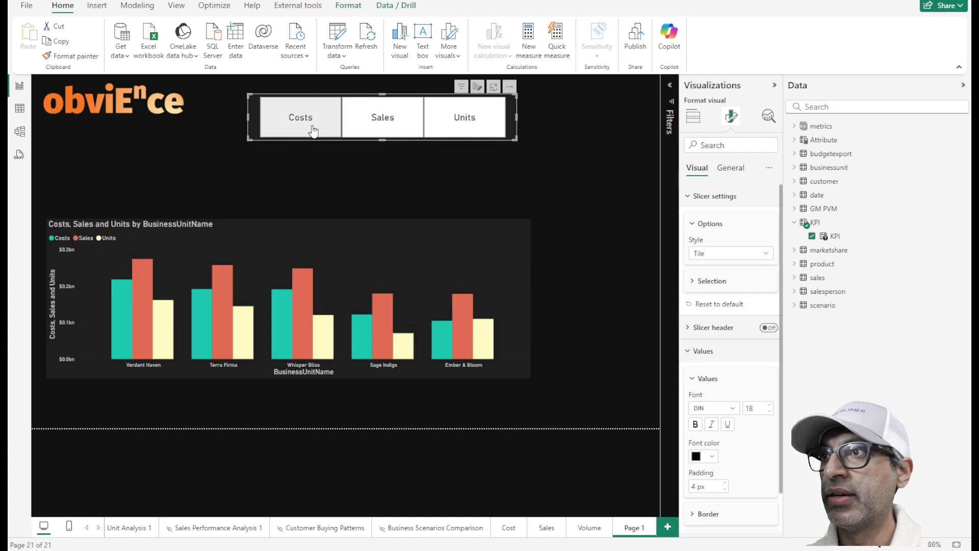
left_click(314, 131)
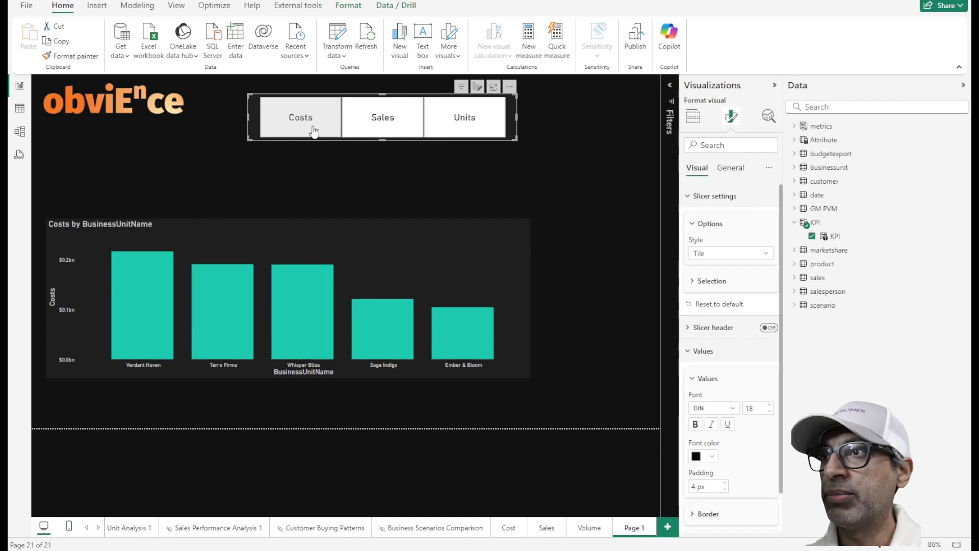
left_click(393, 176)
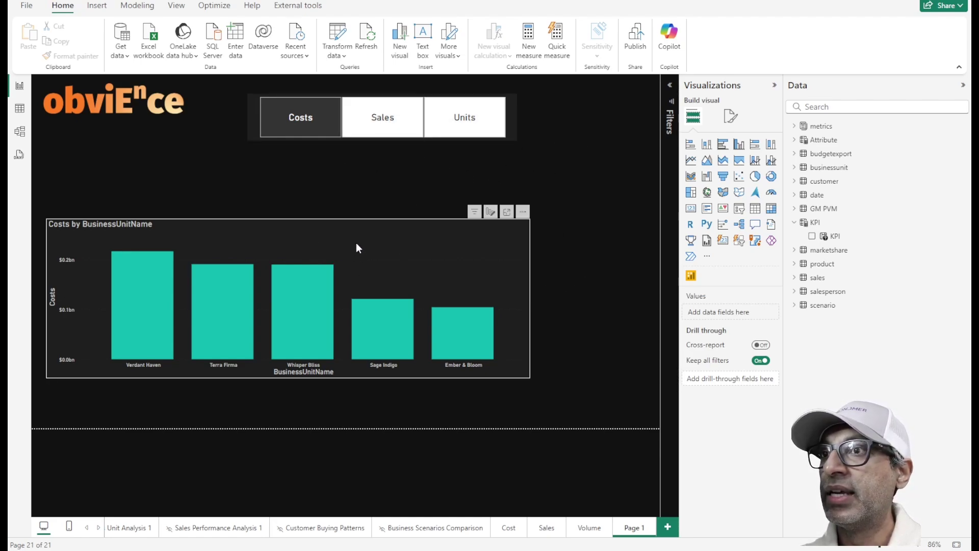
Nudge the Costs chart upward, review the Sales page, then return to Page 1
left_click_drag(356, 247, 355, 230)
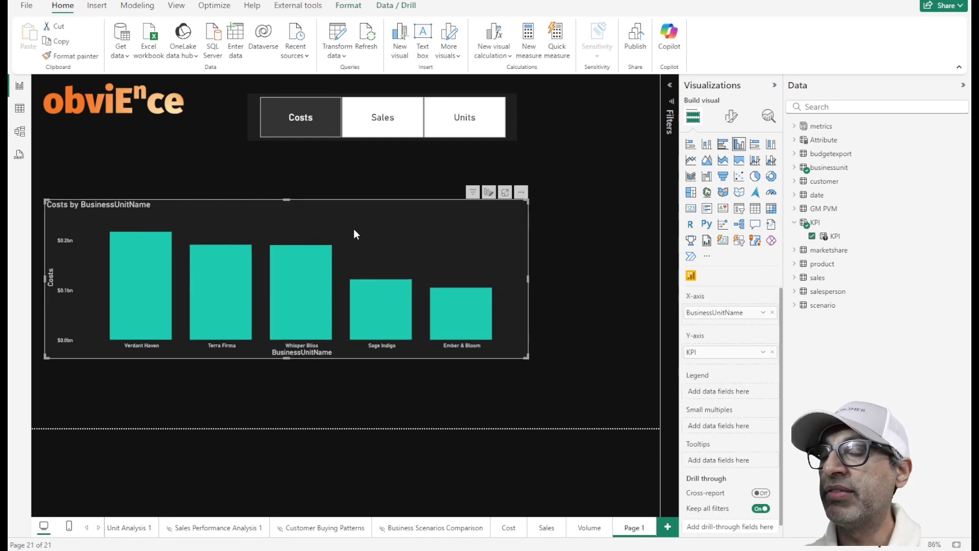
left_click(556, 531)
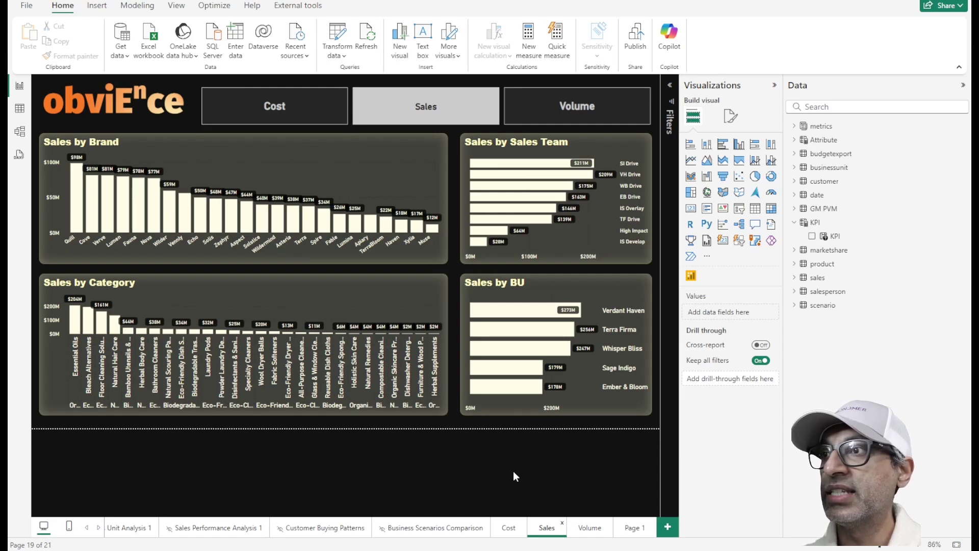
left_click(632, 528)
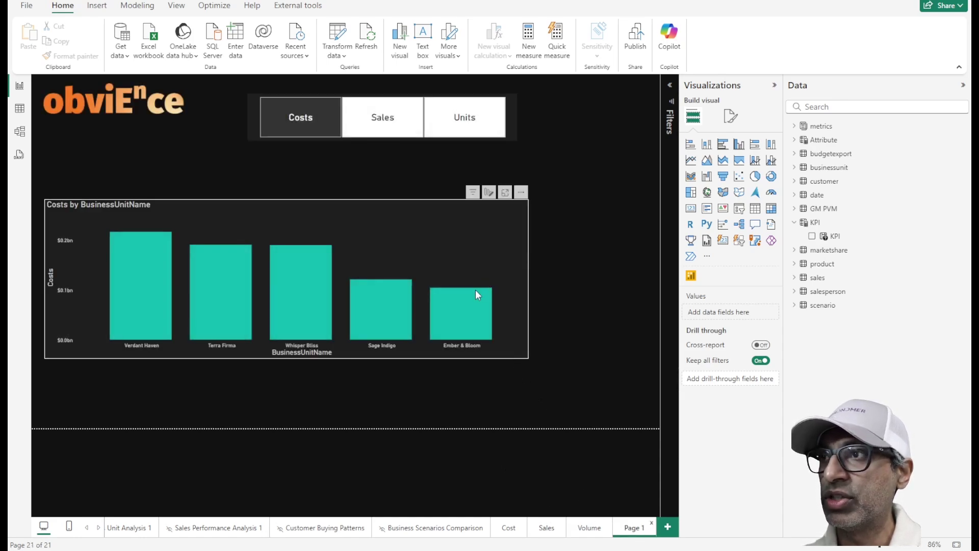
Start a new fields parameter and rename it Dim
left_click(137, 6)
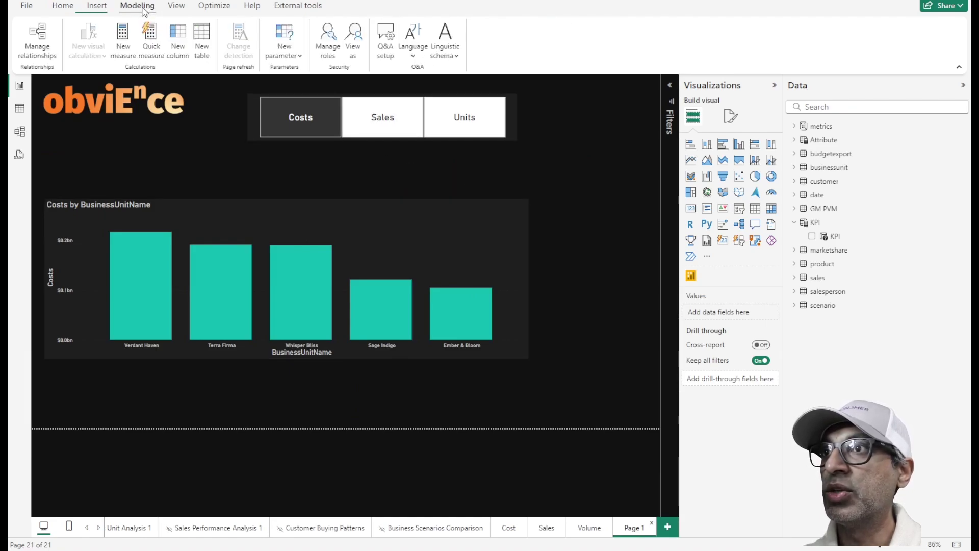
left_click(284, 51)
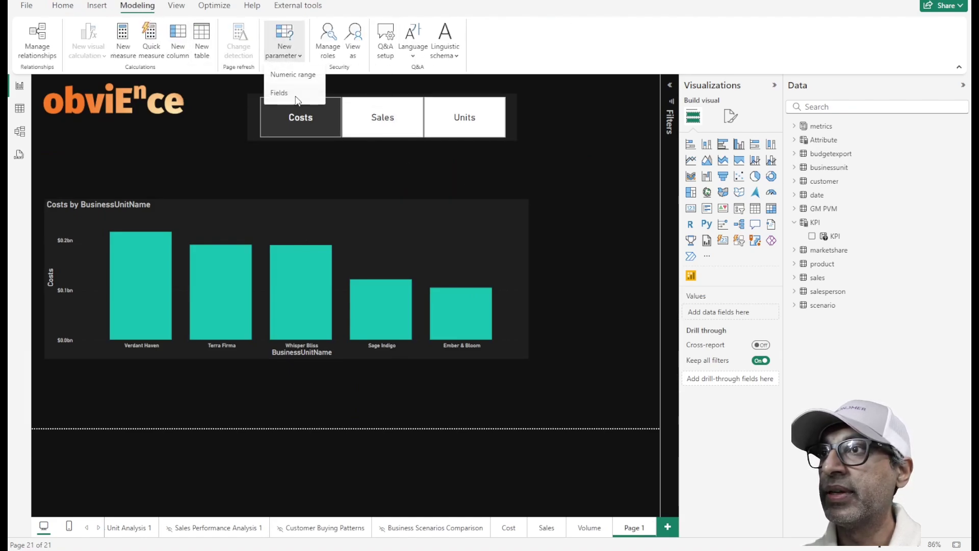
left_click(296, 92)
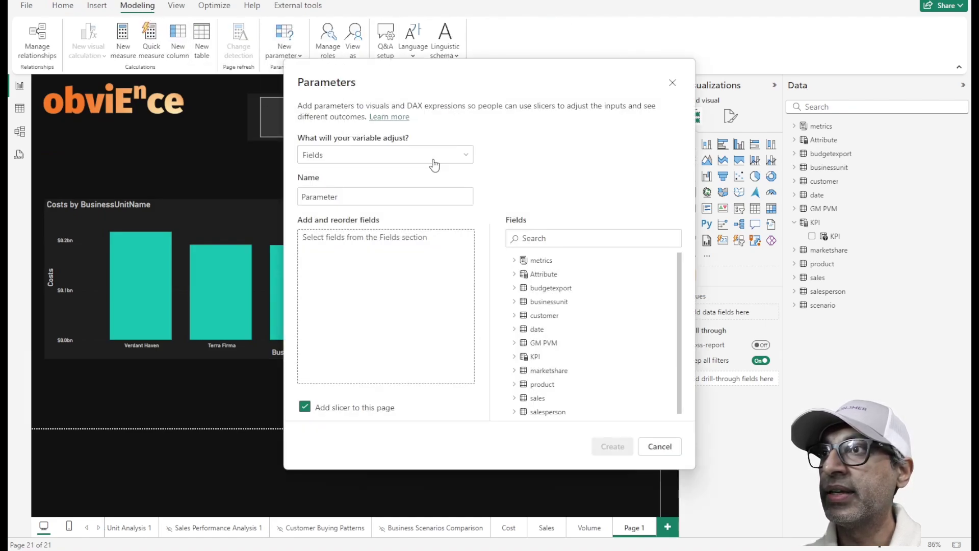
double_click(349, 199)
type("Dim")
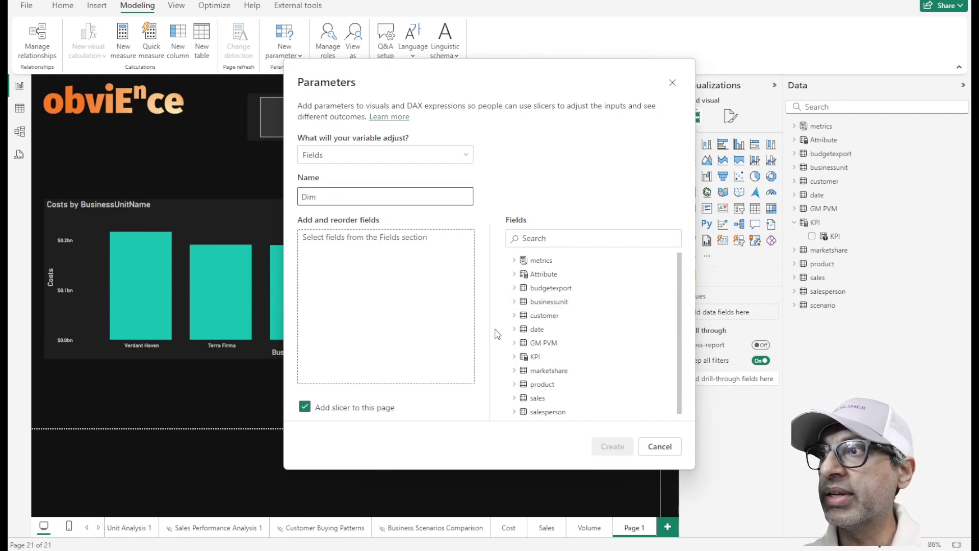
Add BusinessUnitName and CustomerName to the Dim parameter
left_click(514, 302)
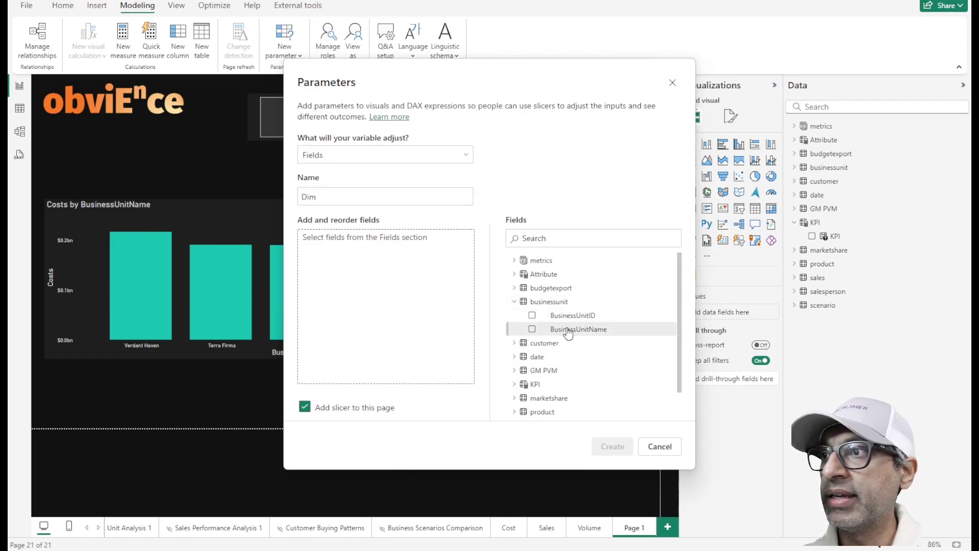
left_click(532, 329)
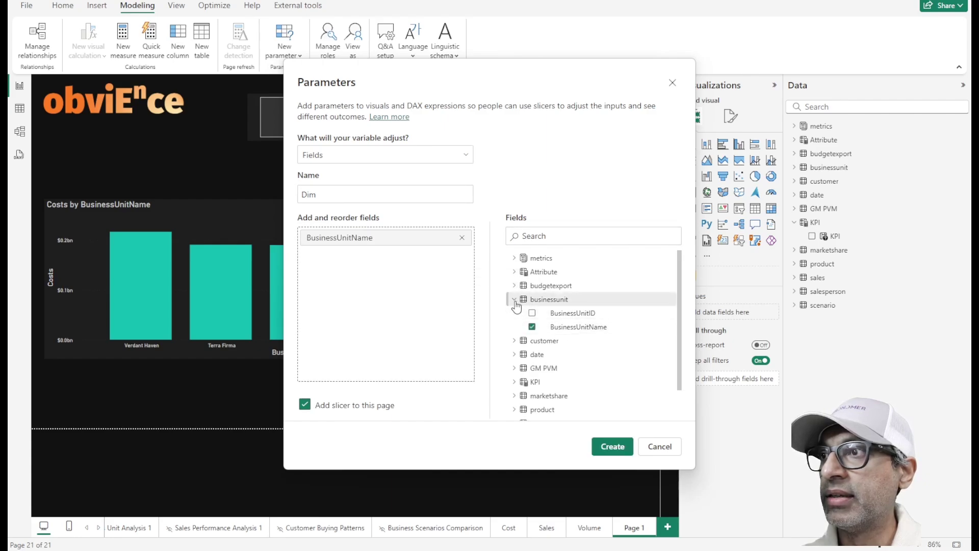
left_click(515, 300)
left_click(515, 313)
left_click_drag(569, 354, 409, 299)
left_click(514, 313)
Add Category and SalesTeam to the Dim parameter's fields
scroll(524, 386, "down", 1)
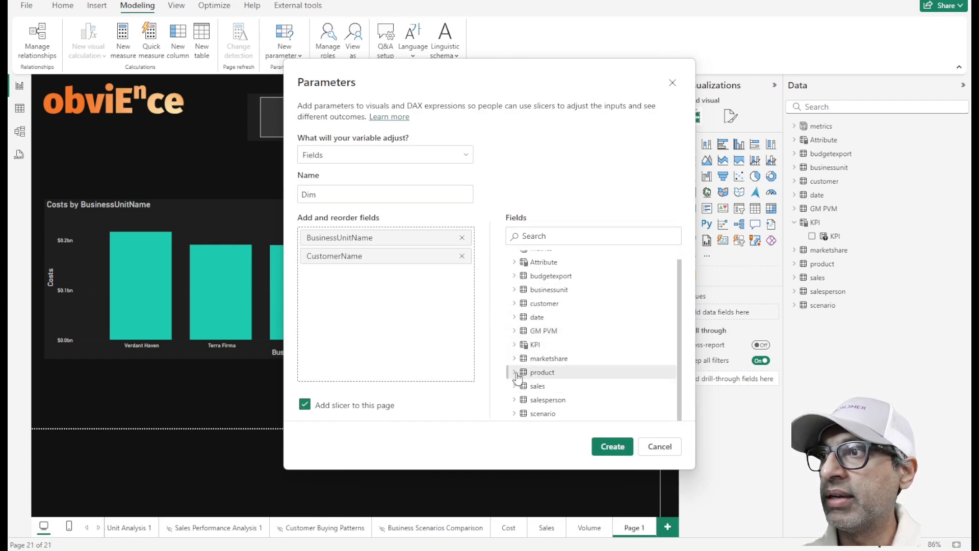
left_click(514, 372)
scroll(531, 376, "down", 3)
left_click(531, 339)
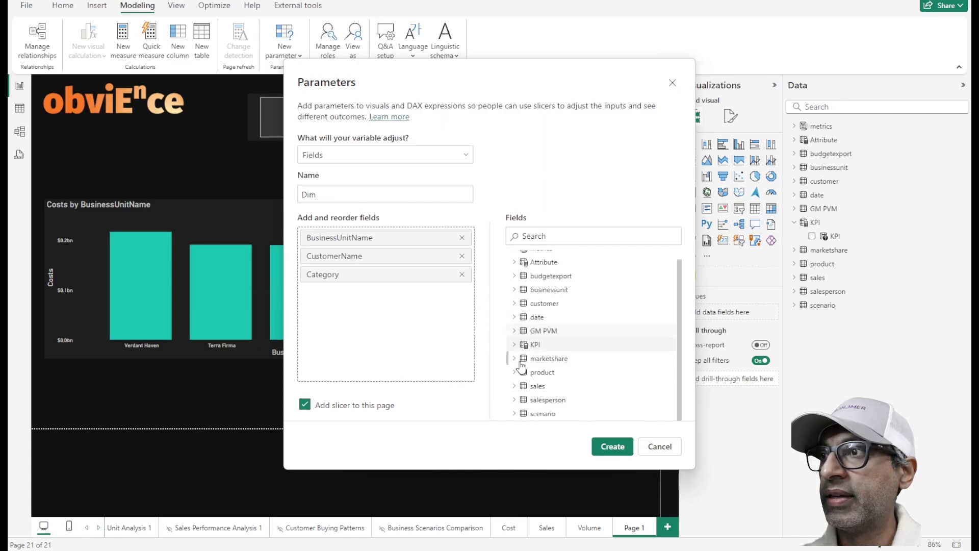
left_click(515, 400)
scroll(531, 400, "down", 3)
scroll(556, 373, "down", 1)
left_click_drag(556, 374, 408, 328)
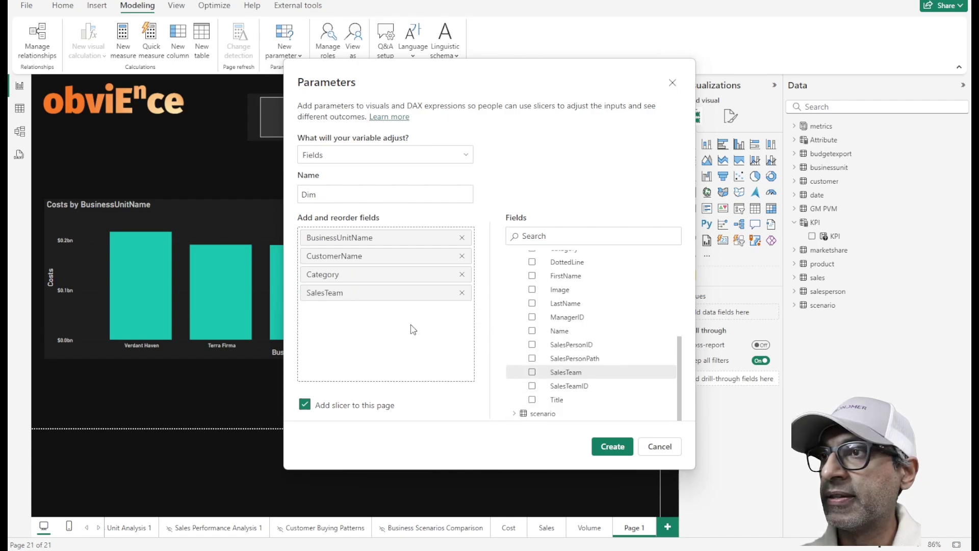
Create the Dim slicer, set its value font size to 18, and narrow the column chart beside it
left_click(607, 458)
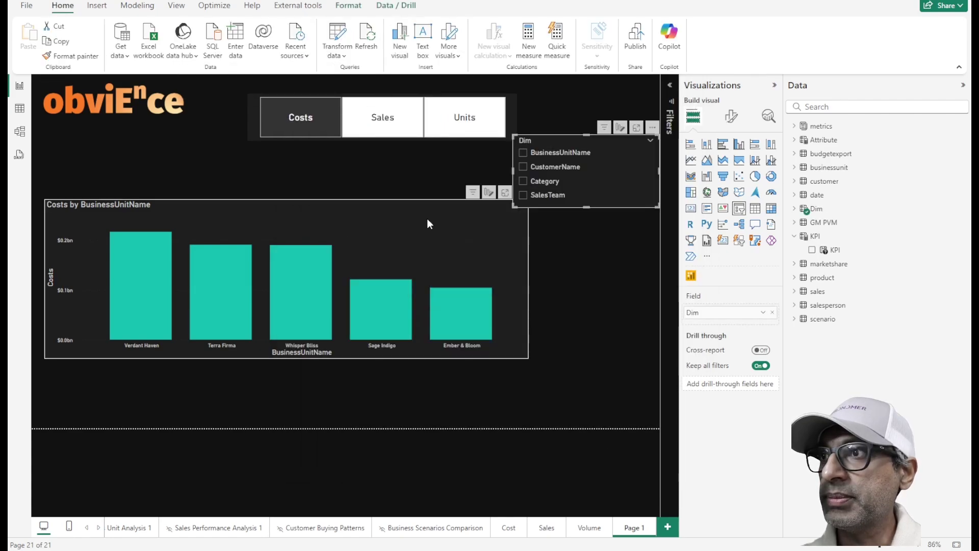
left_click_drag(512, 206, 539, 240)
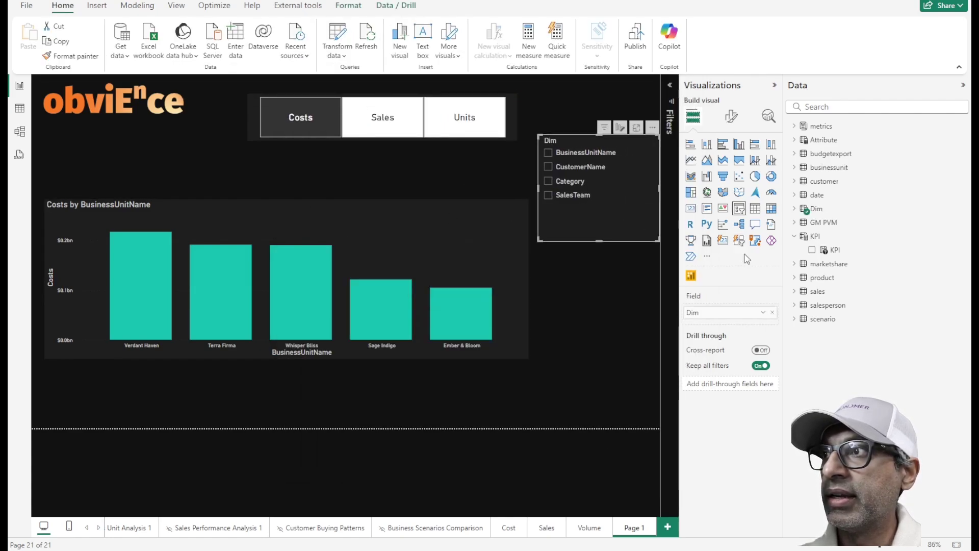
left_click(734, 117)
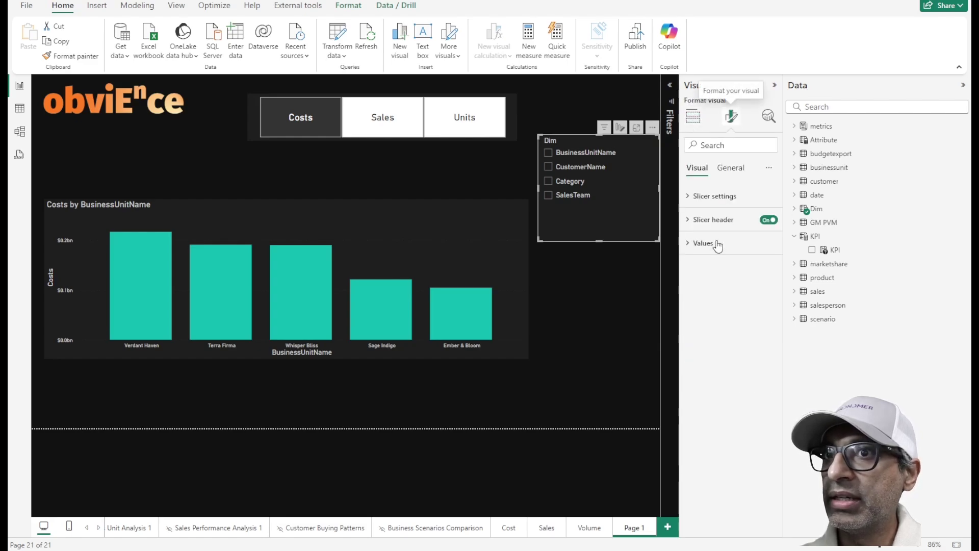
left_click(717, 244)
double_click(755, 302)
type("18")
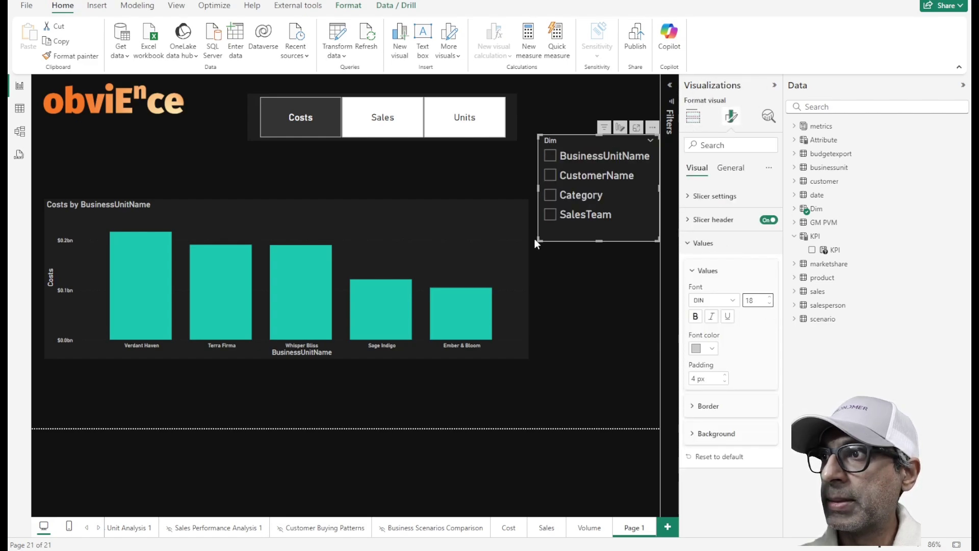
left_click_drag(539, 239, 532, 273)
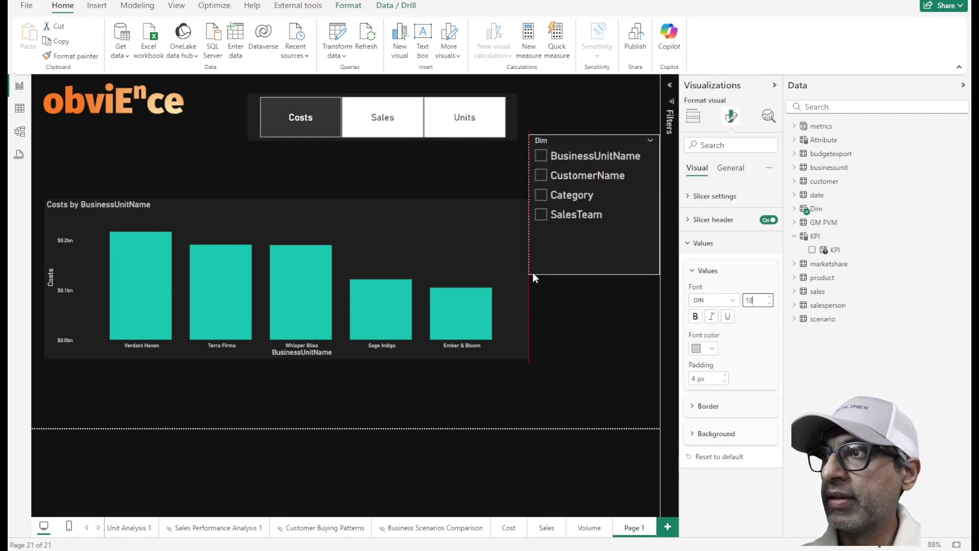
left_click(523, 355)
left_click_drag(527, 358, 461, 370)
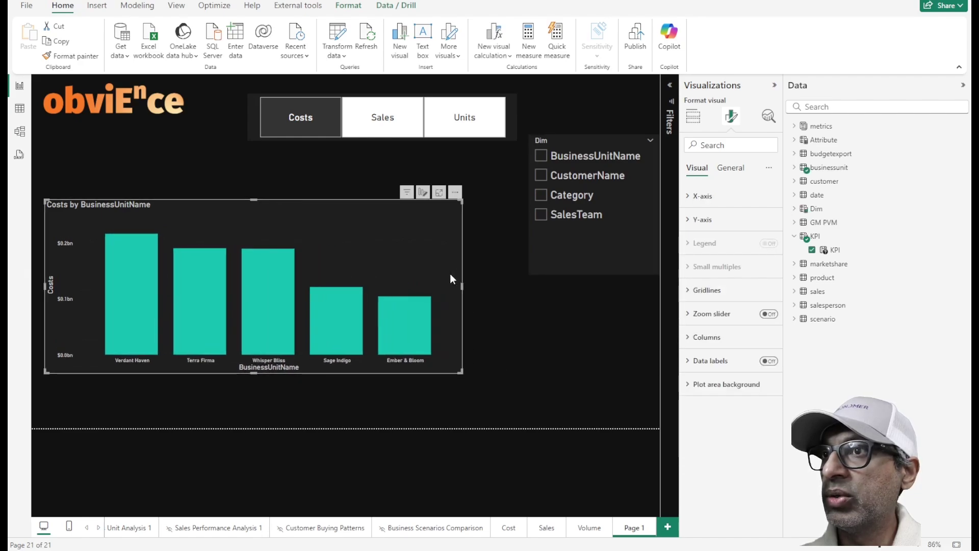
Replace BusinessUnitName on the column chart's X-axis with the Dim parameter field
left_click(692, 117)
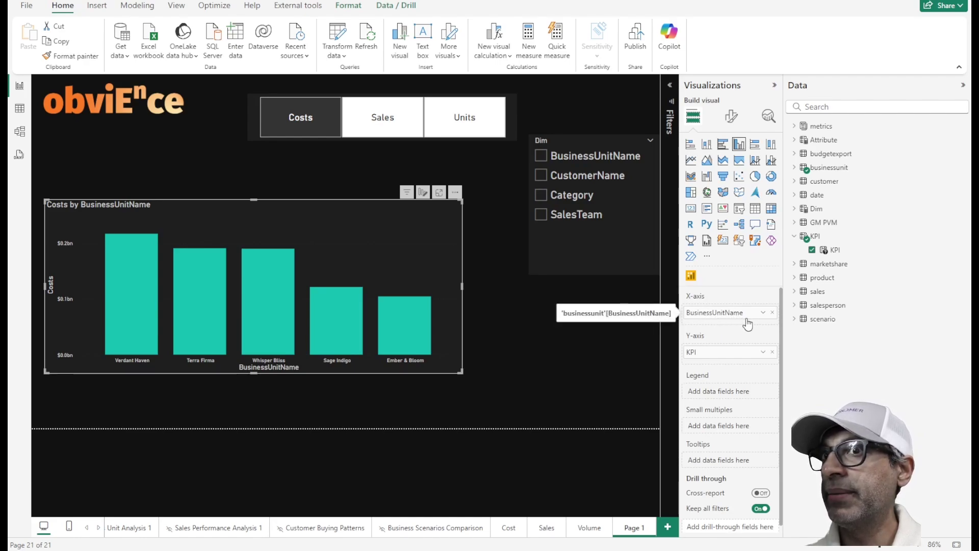
left_click(772, 313)
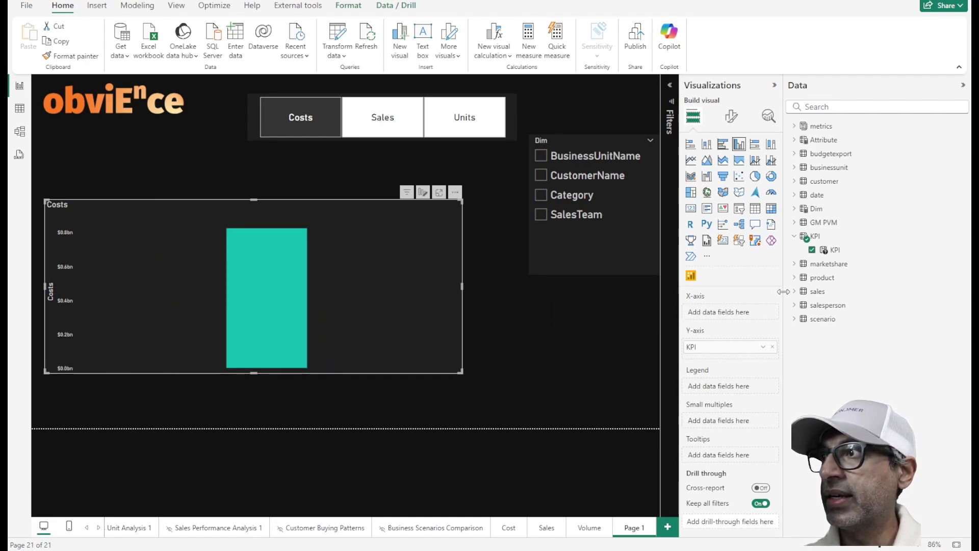
left_click(795, 209)
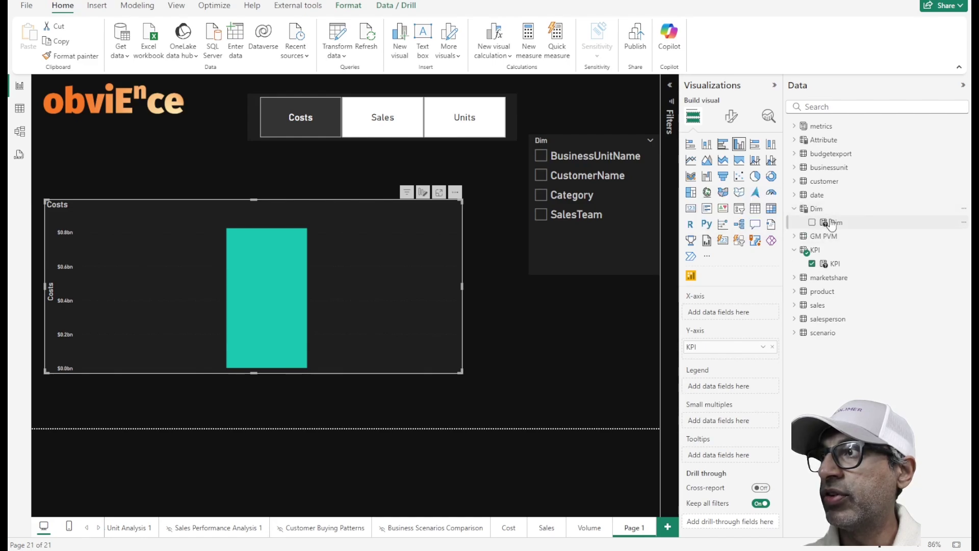
left_click_drag(832, 225, 723, 310)
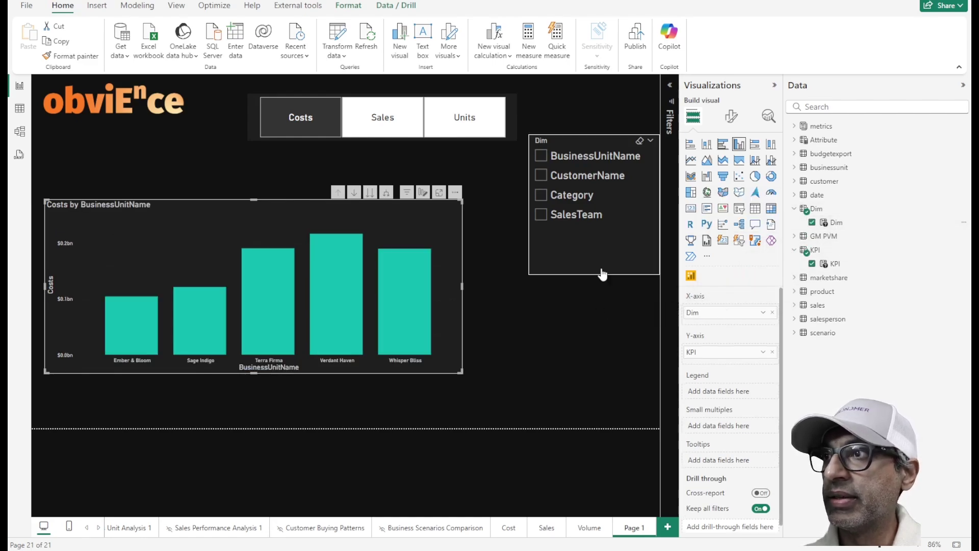
Try SalesTeam, Category and CustomerName with Sales, Units and Costs, ending on Units by CustomerName
left_click(542, 222)
left_click(541, 217)
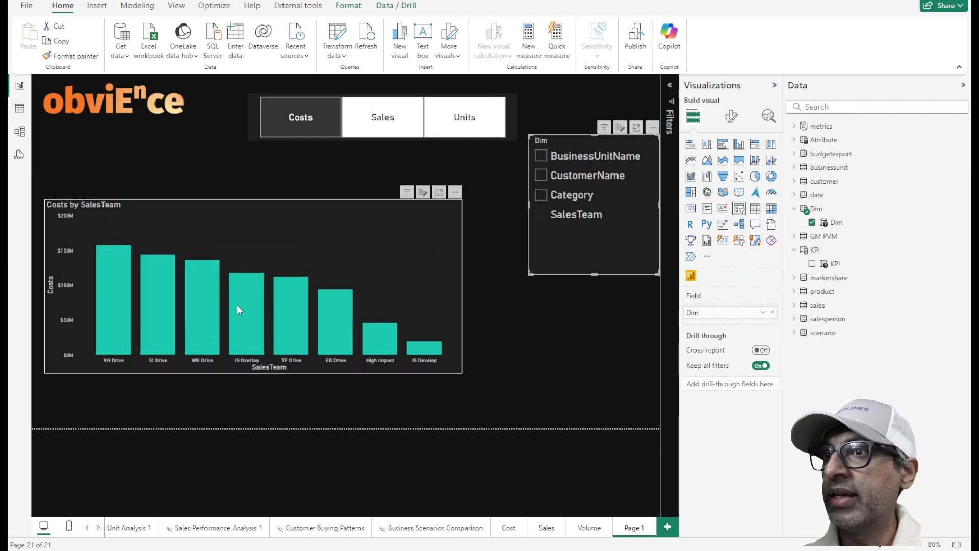
left_click(403, 132)
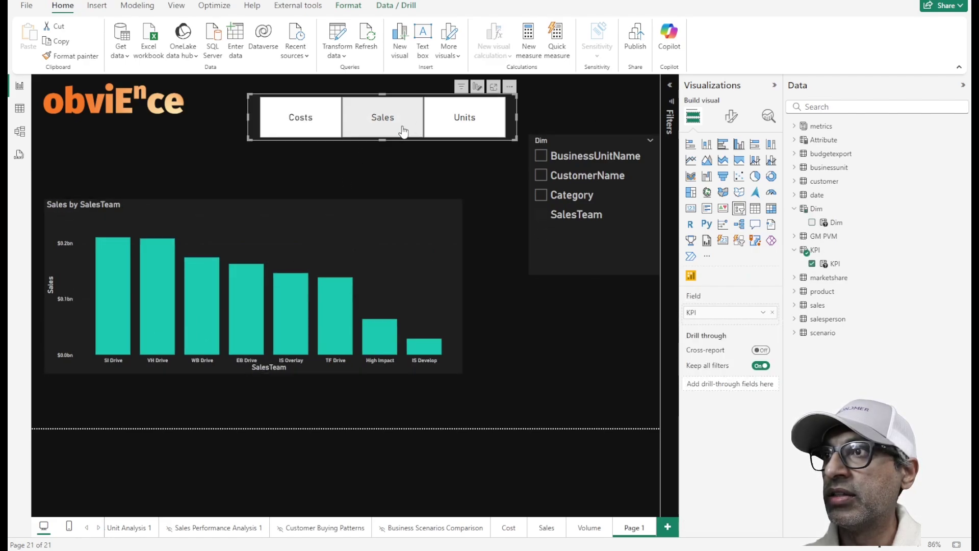
left_click(571, 196)
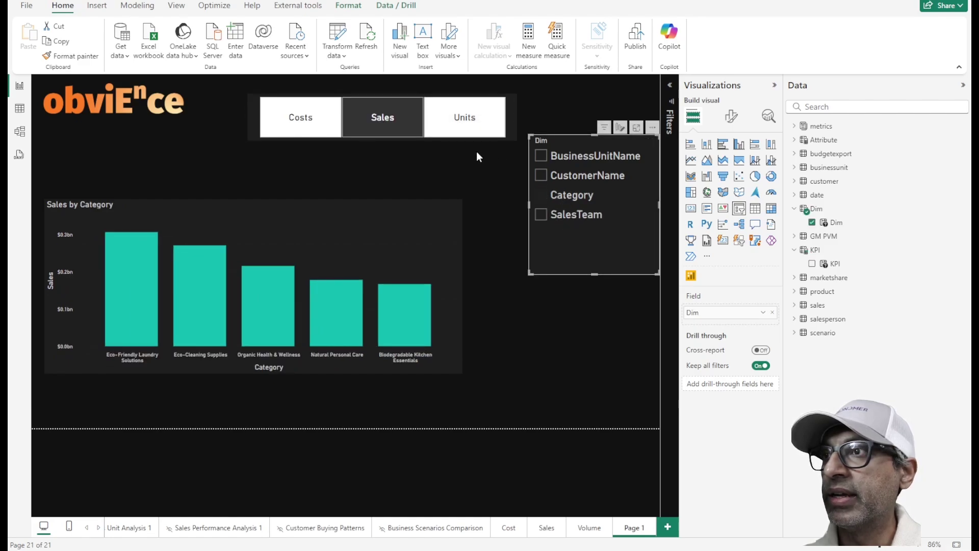
left_click(449, 135)
left_click(317, 123)
left_click(567, 176)
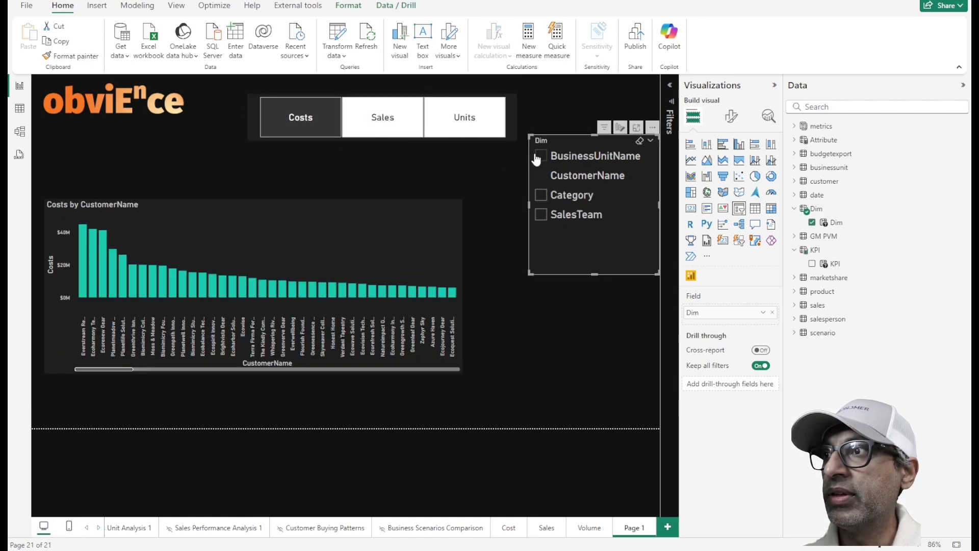
left_click(454, 138)
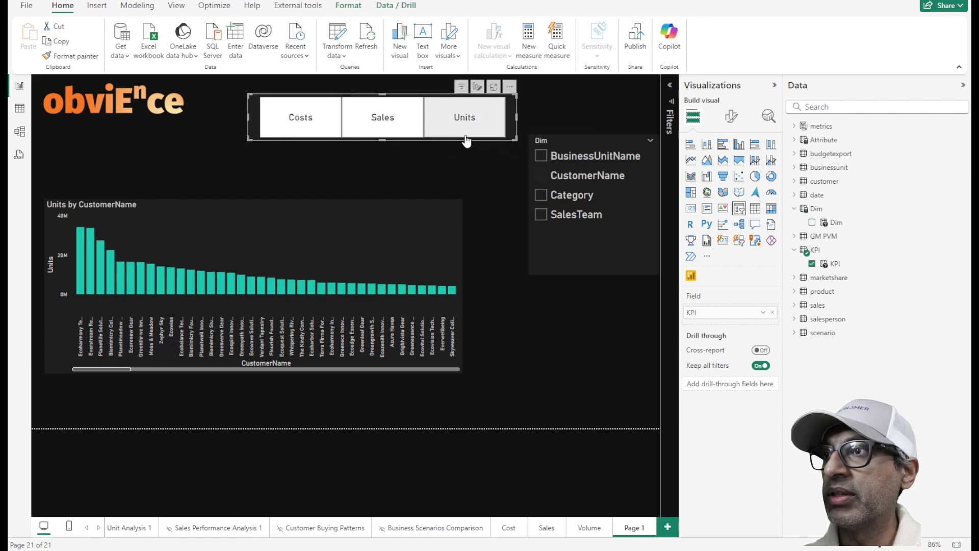